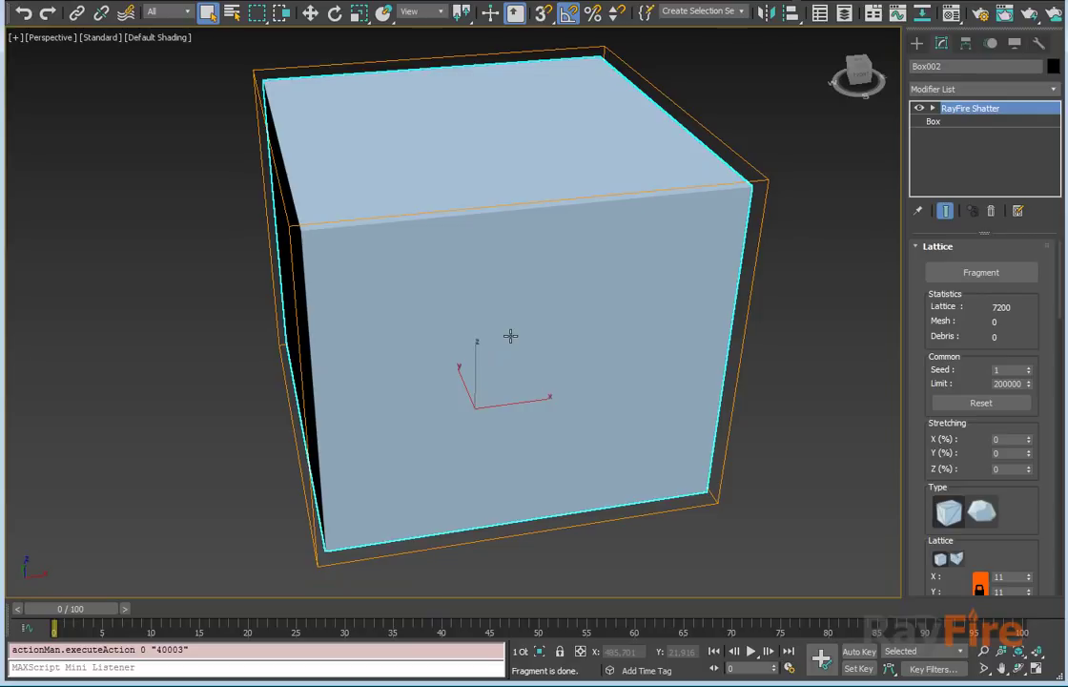
# Step: Fragment the box with the RayFire Shatter modifier using the Tetrahedron type
pyautogui.moveTo(510, 336)
pyautogui.keyDown('alt'); pyautogui.mouseDown(button='middle')
pyautogui.moveTo(512, 348)
pyautogui.moveTo(496, 341)
pyautogui.mouseUp(button='middle'); pyautogui.keyUp('alt')
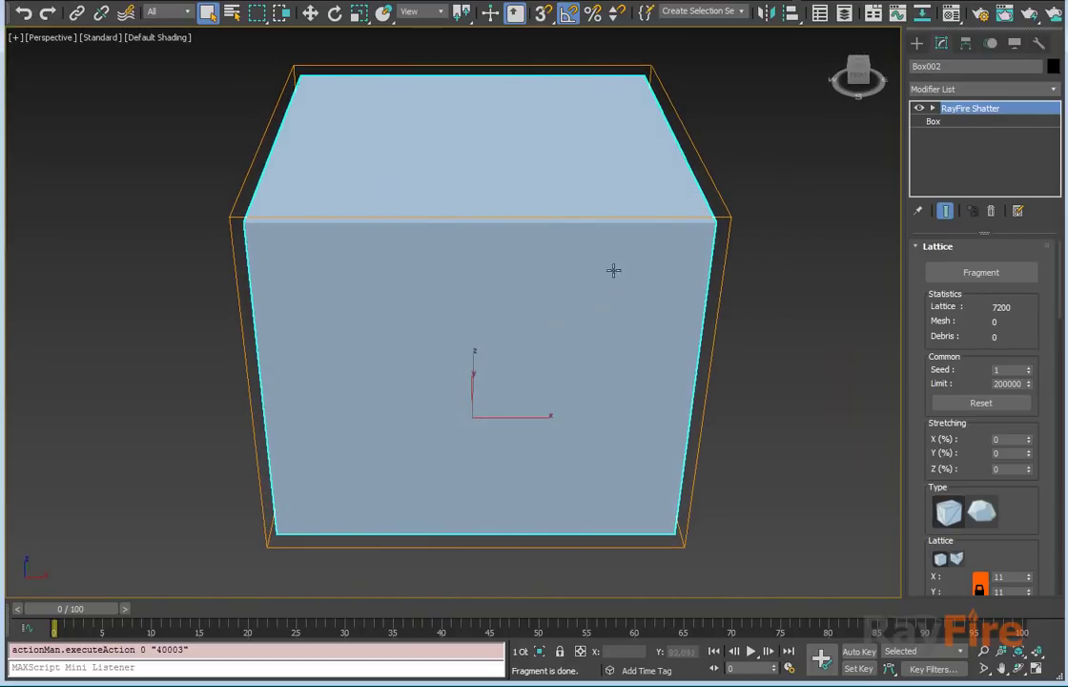
pyautogui.moveTo(679, 224); pyautogui.dragTo(669, 240, button='middle')
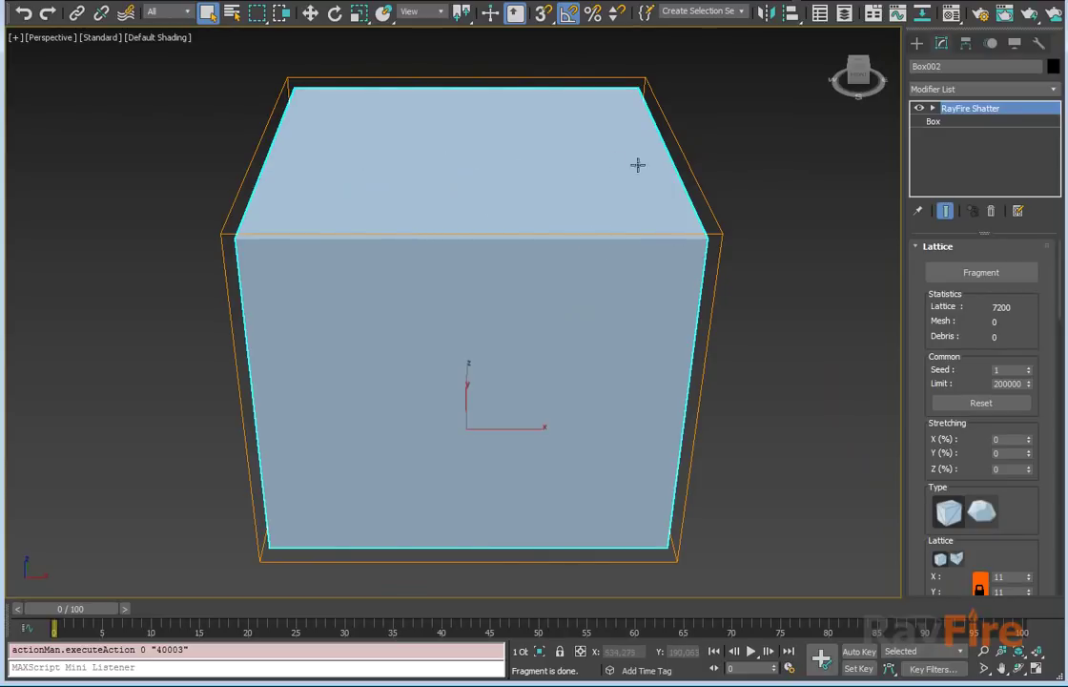
pyautogui.moveTo(916, 333); pyautogui.dragTo(928, 231)
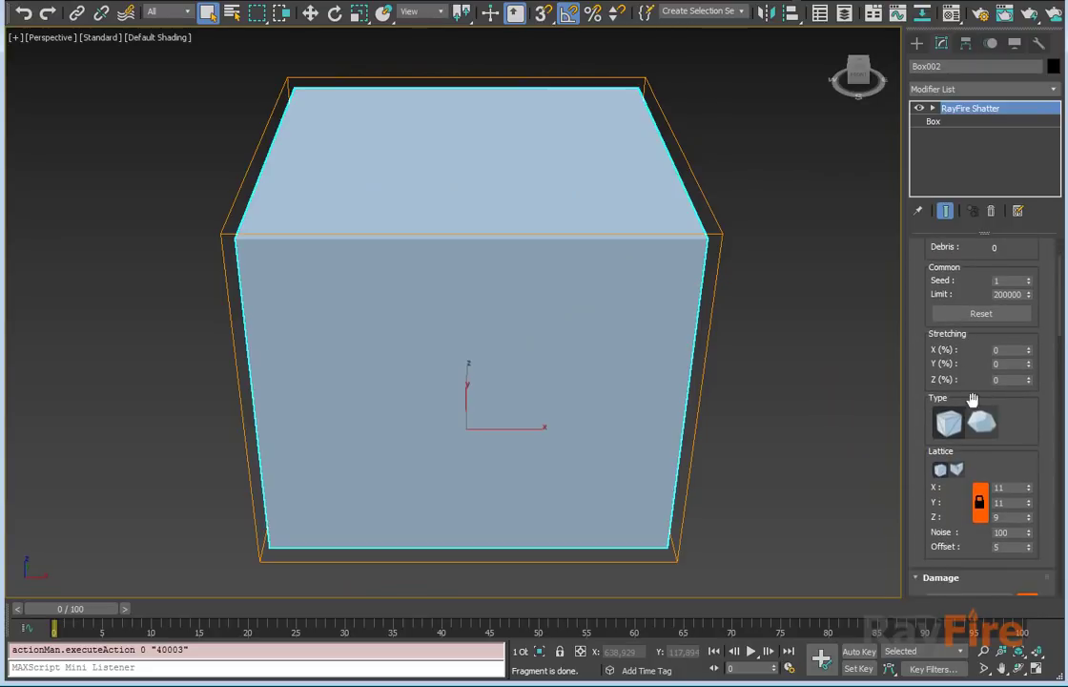
pyautogui.scroll(5, 938, 305)
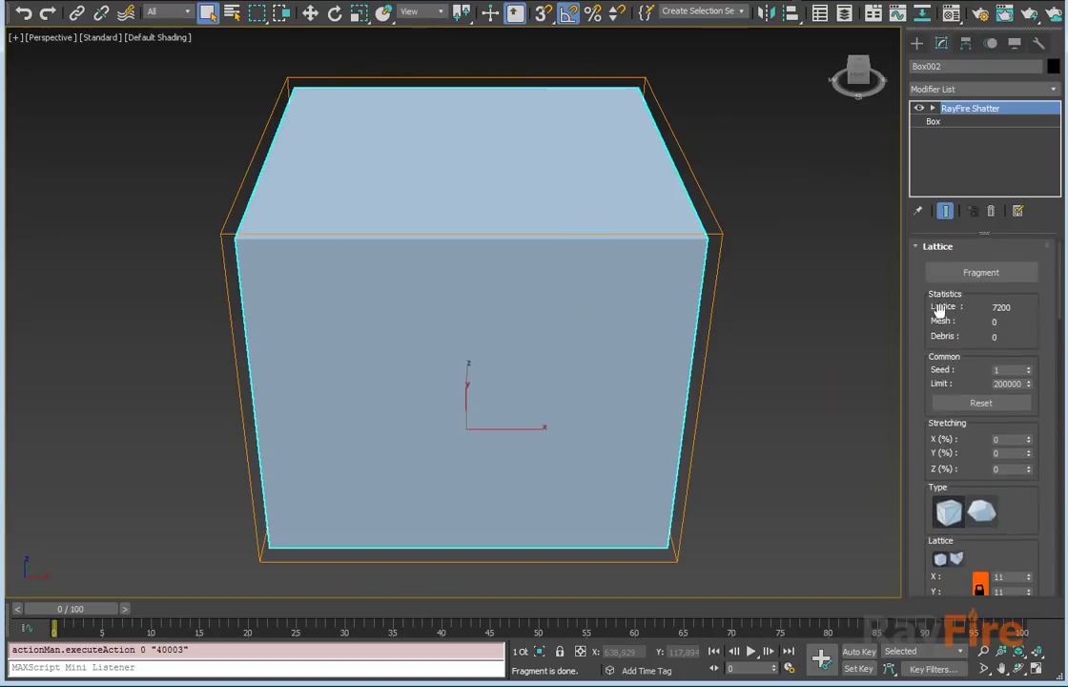
pyautogui.scroll(-7, 934, 353)
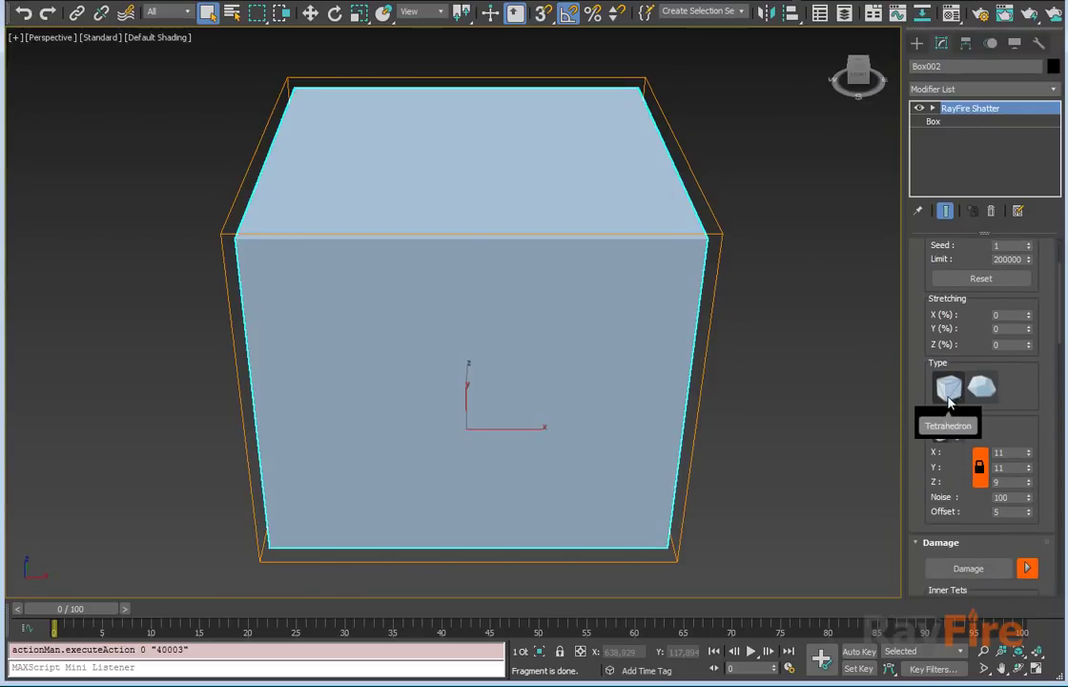
pyautogui.scroll(5, 940, 333)
pyautogui.click(962, 278)
# Step: Examine the box's inner fragments in wireframe, and show it shaded with edged faces
pyautogui.press('F3')
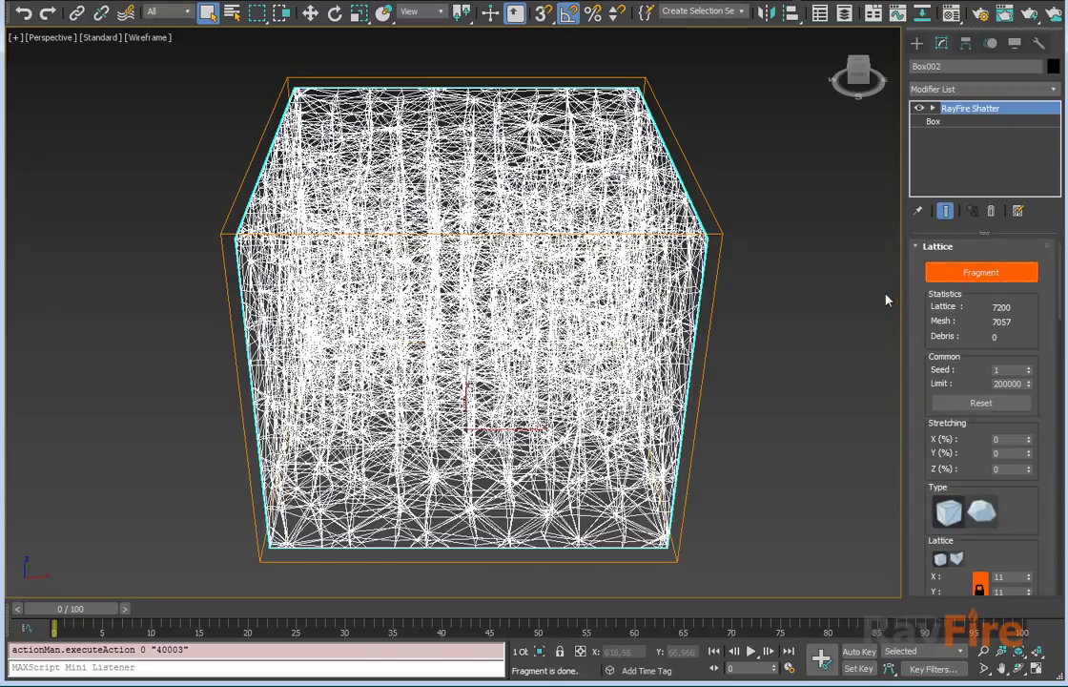
pyautogui.keyDown('alt'); pyautogui.moveTo(557, 362); pyautogui.dragTo(596, 367, button='middle'); pyautogui.keyUp('alt')
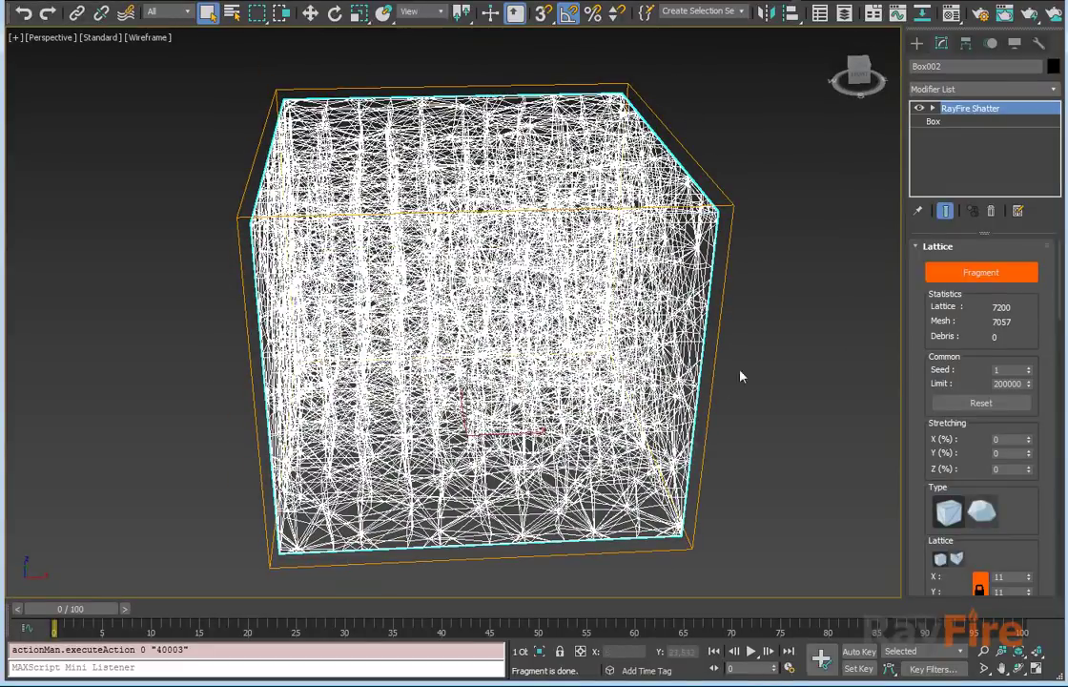
pyautogui.scroll(-2, 934, 353)
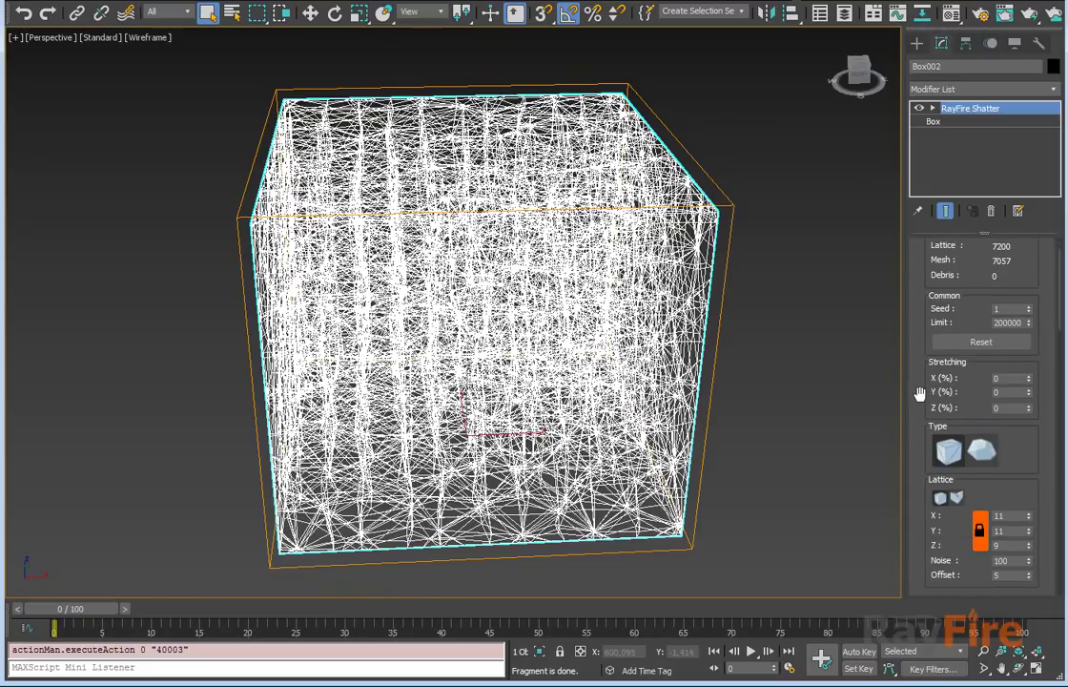
pyautogui.press('F3')
pyautogui.press('F4')
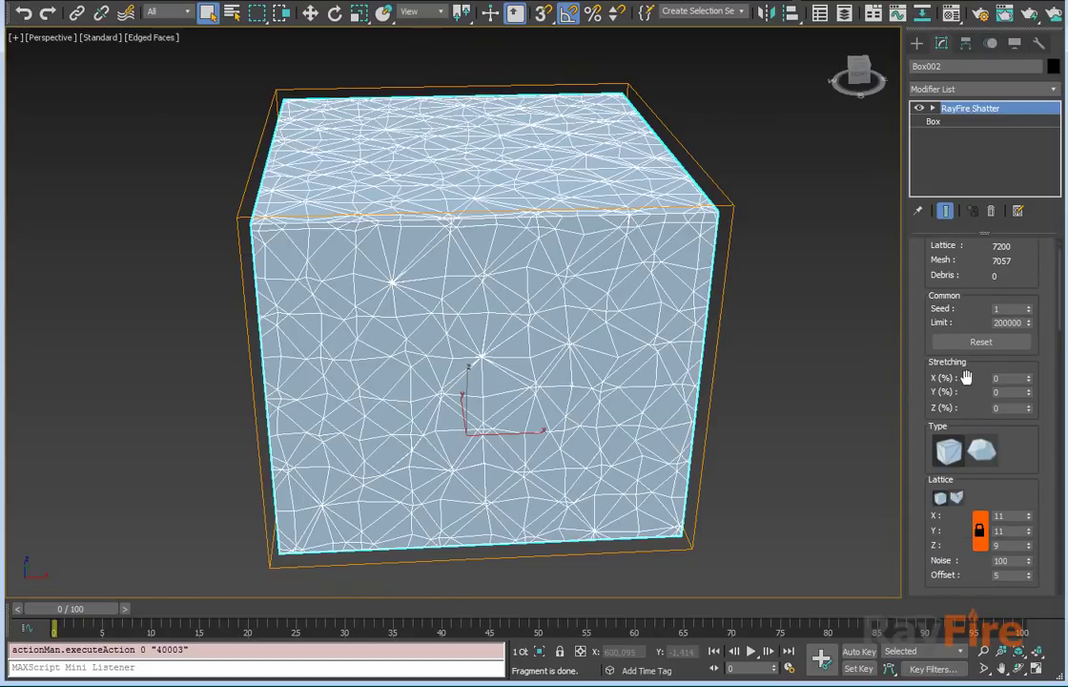
# Step: Switch the fragmentation type from tetrahedrons to a point cloud with 4000 points
pyautogui.scroll(-1, 966, 377)
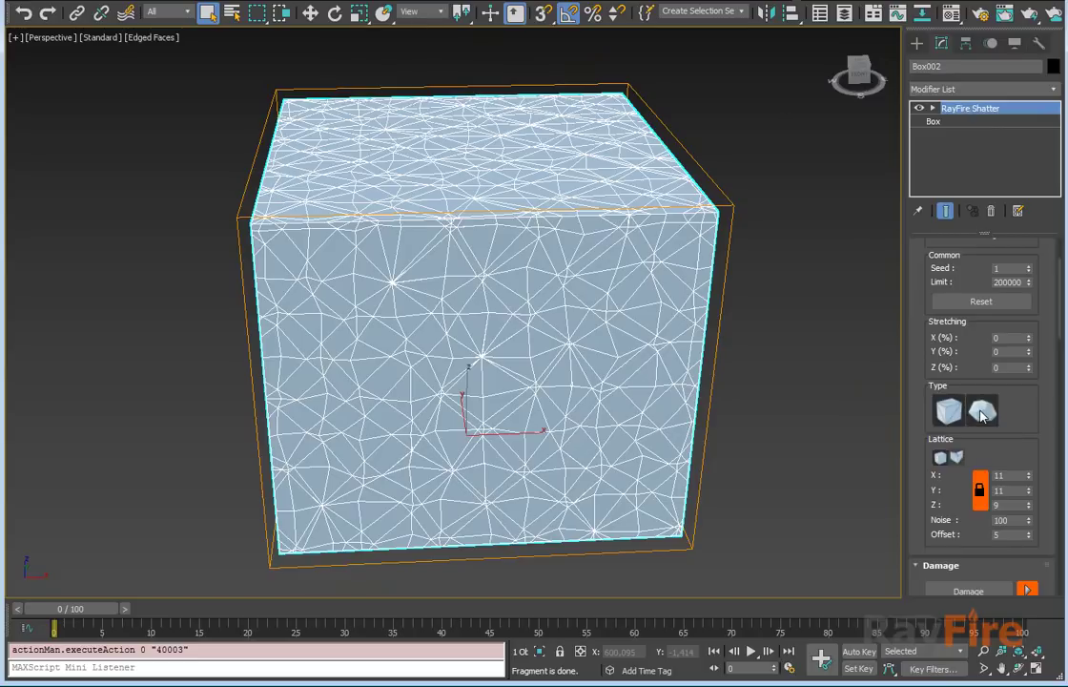
pyautogui.click(982, 413)
pyautogui.scroll(-1, 950, 358)
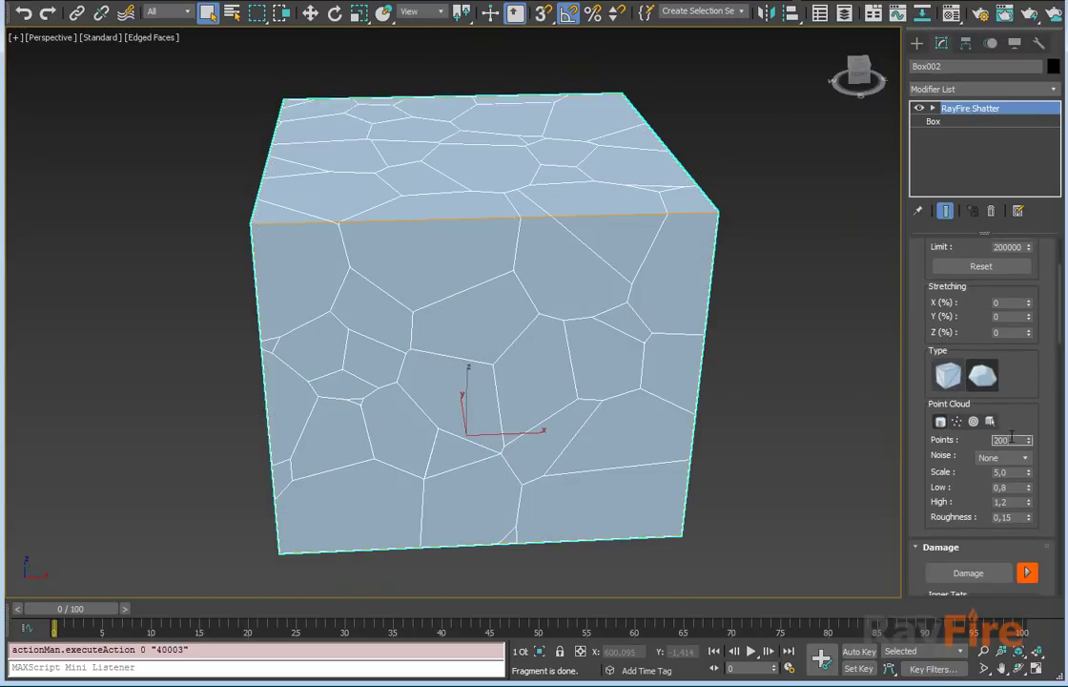
pyautogui.write('4000')
pyautogui.press('Return')
# Step: Enable Damage for the fragmented box and set its noise type to Value
pyautogui.scroll(-6, 935, 429)
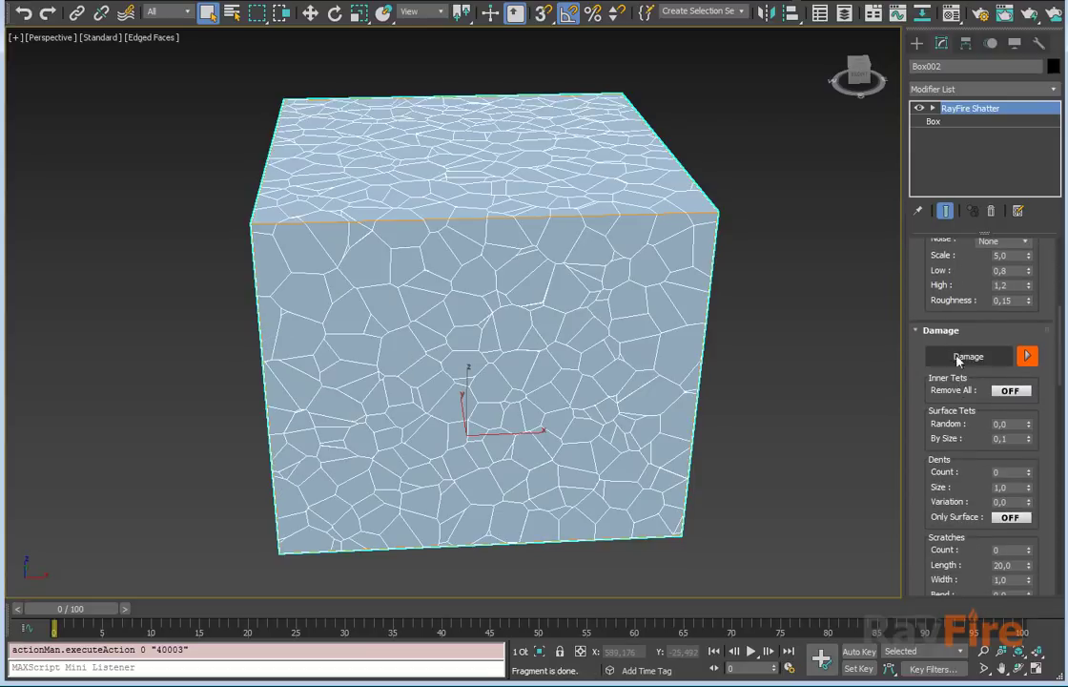
pyautogui.scroll(-10, 966, 382)
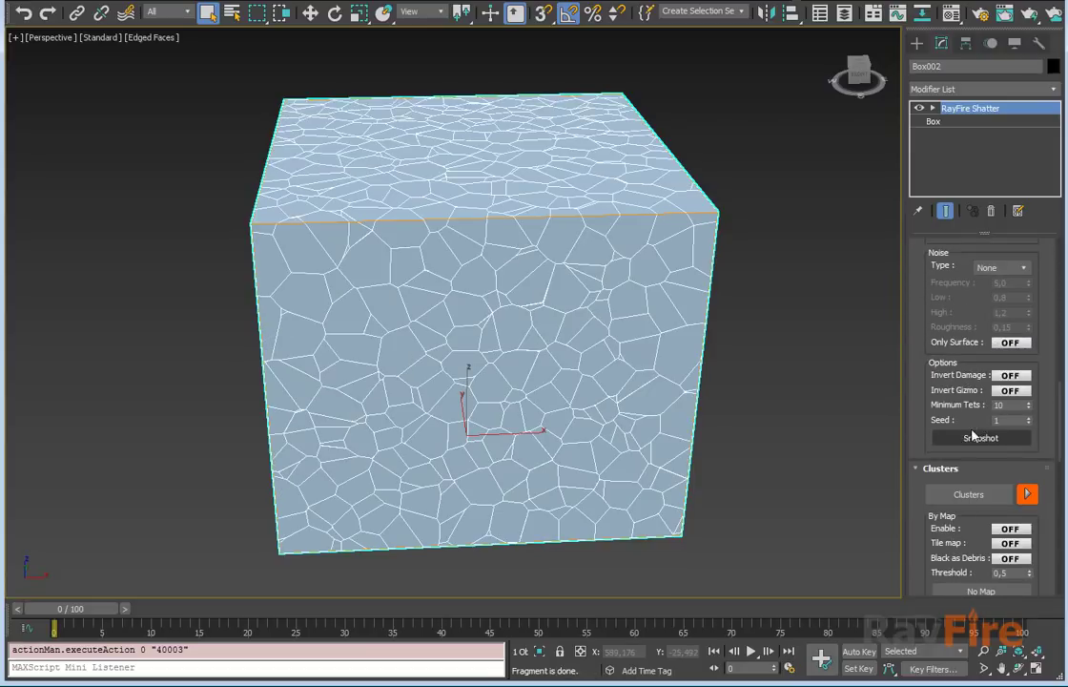
pyautogui.scroll(7, 944, 362)
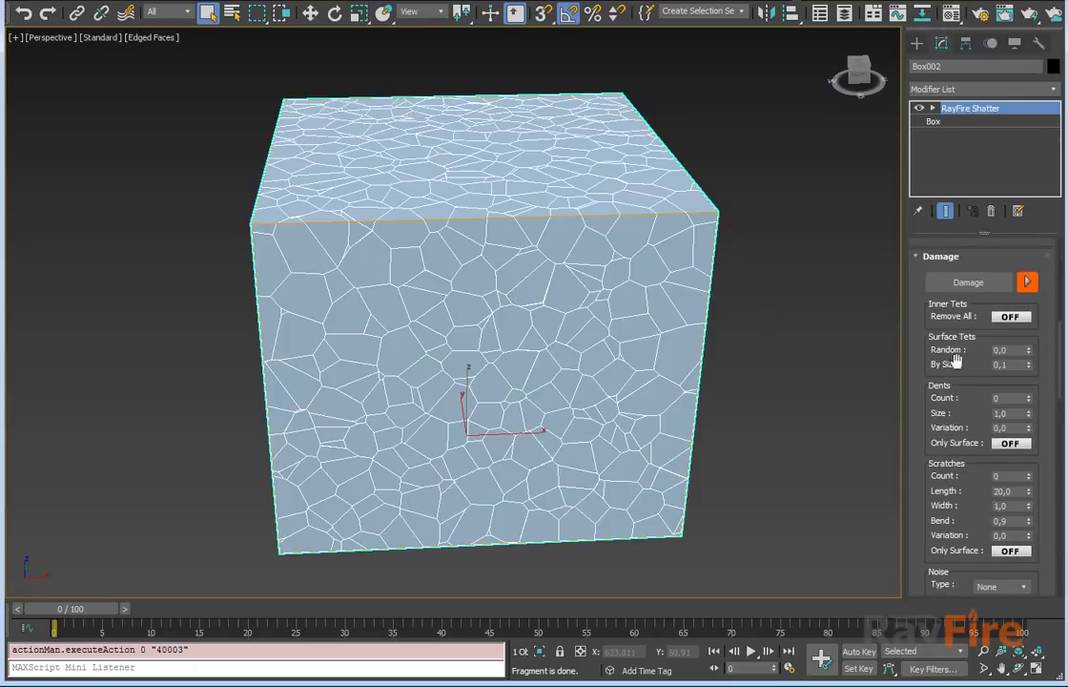
pyautogui.click(958, 285)
pyautogui.scroll(-4, 950, 382)
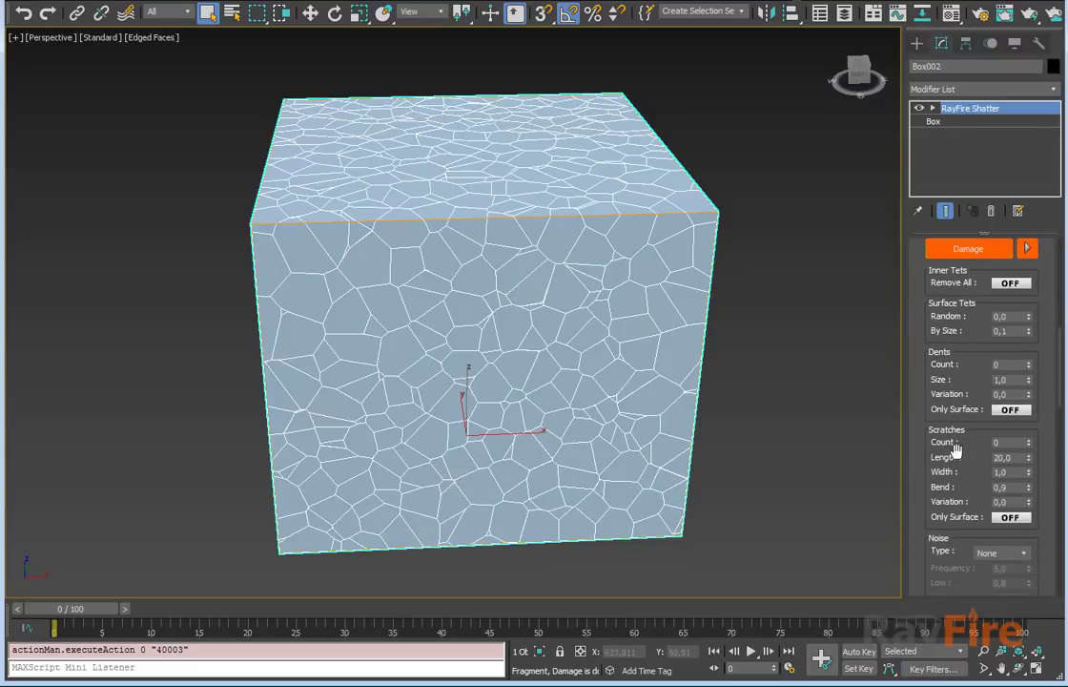
pyautogui.click(1013, 469)
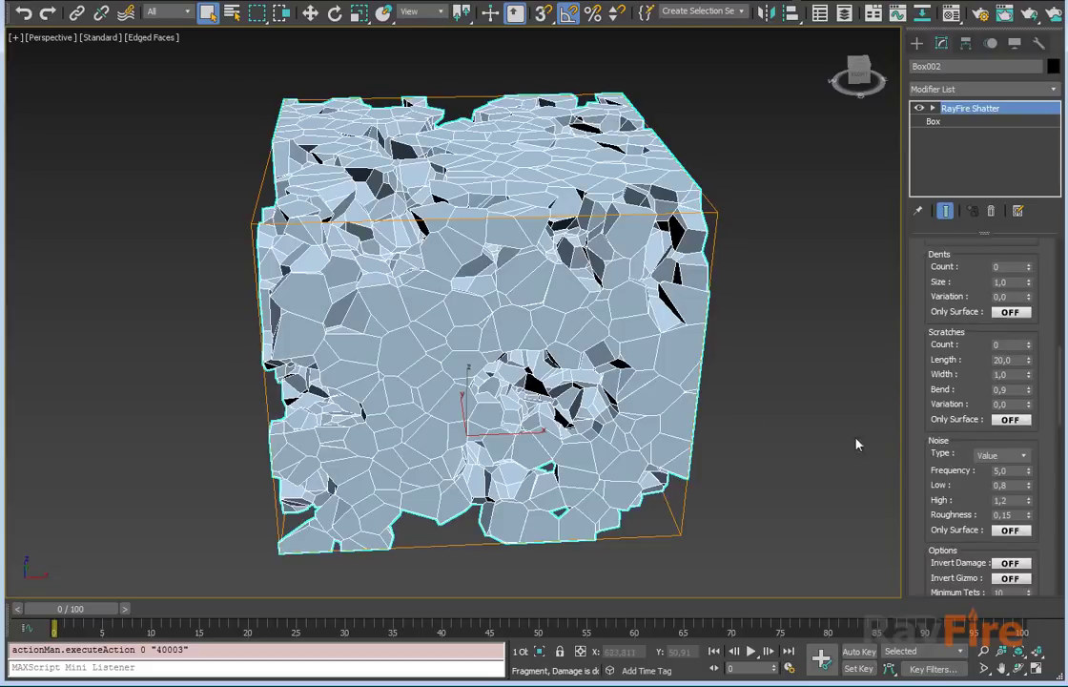
# Step: Lower the damage noise frequency to 2,15 for larger broken-out areas
pyautogui.keyDown('alt'); pyautogui.moveTo(417, 286); pyautogui.dragTo(663, 320, button='middle'); pyautogui.keyUp('alt')
pyautogui.moveTo(961, 482)
pyautogui.mouseDown()
pyautogui.moveTo(950, 462)
pyautogui.moveTo(951, 478)
pyautogui.mouseUp()
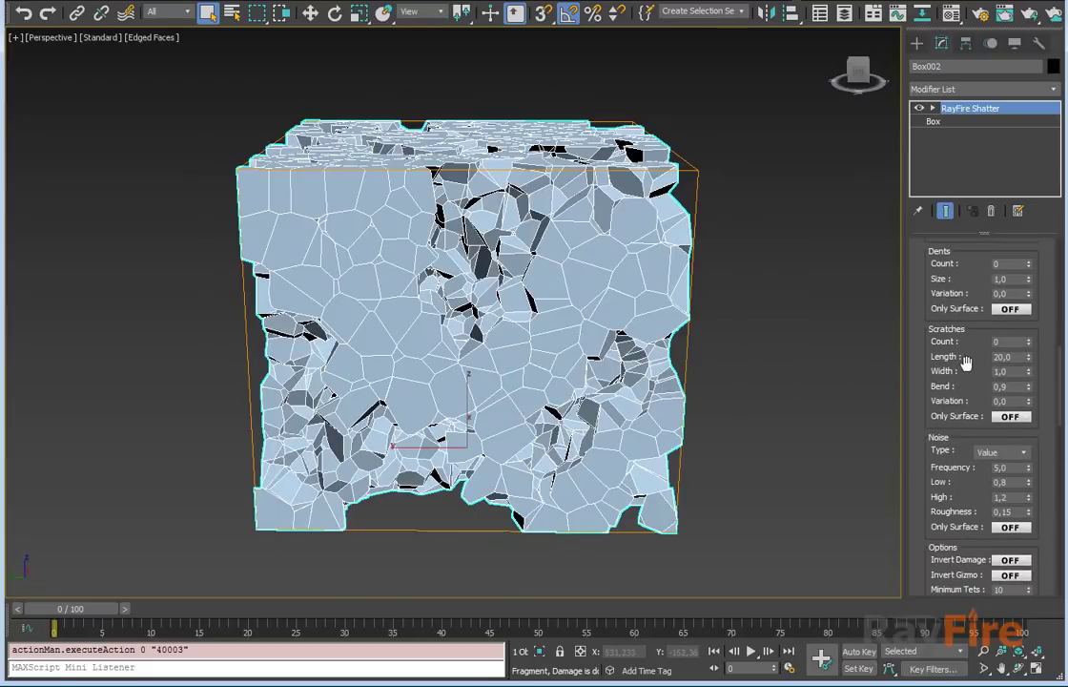
pyautogui.scroll(-1, 1028, 434)
pyautogui.moveTo(1026, 441); pyautogui.dragTo(1025, 472)
pyautogui.keyDown('alt'); pyautogui.moveTo(497, 289); pyautogui.dragTo(577, 307, button='middle'); pyautogui.keyUp('alt')
# Step: Turn on Glue for the mesh's inner faces while viewing the box in wireframe
pyautogui.press('F3')
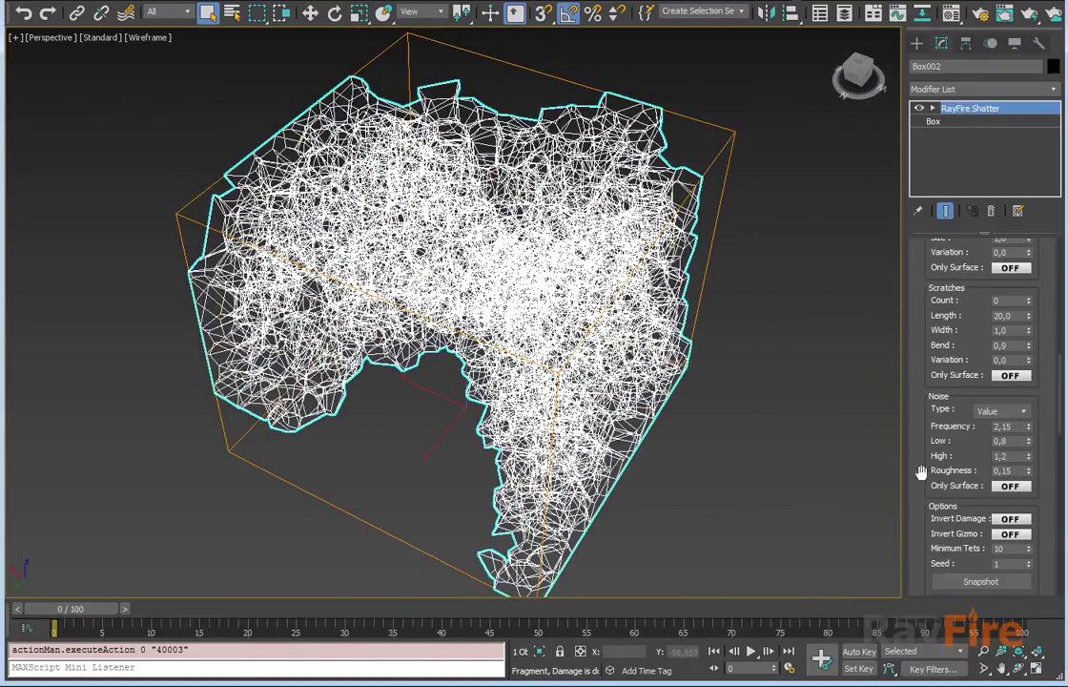
pyautogui.scroll(-15, 927, 473)
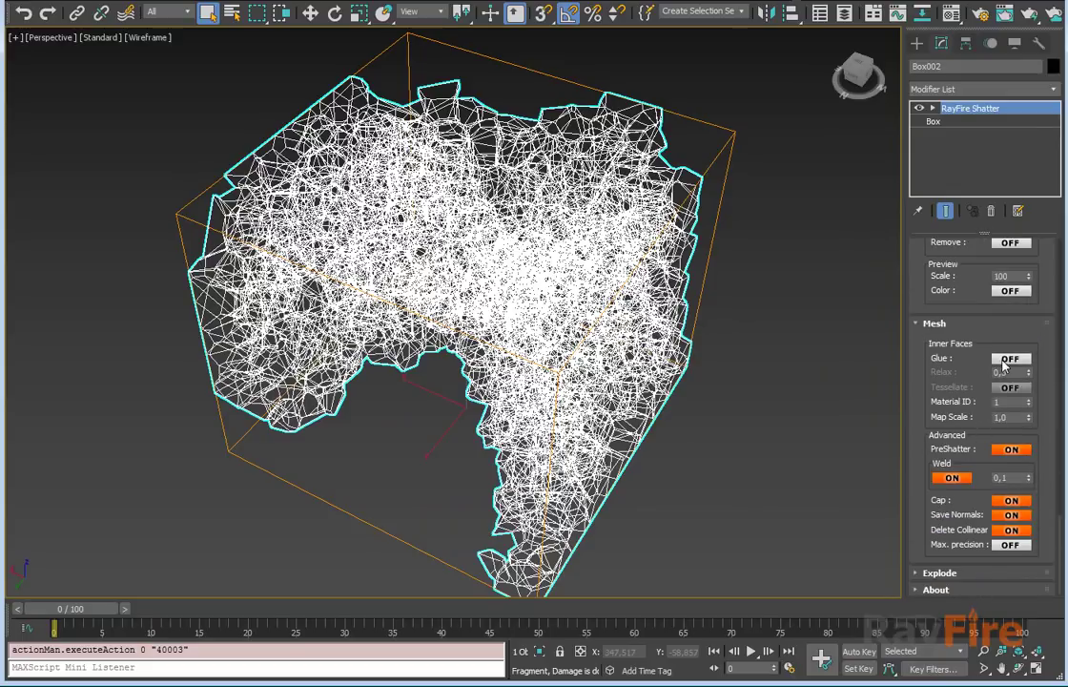
pyautogui.click(1009, 358)
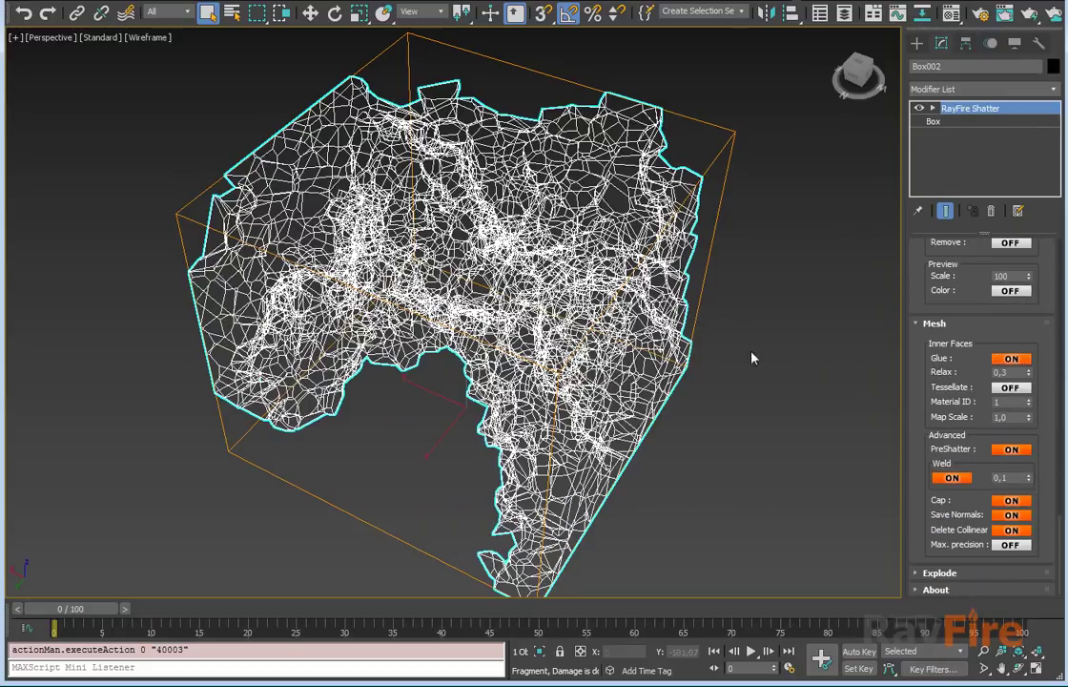
pyautogui.keyDown('alt'); pyautogui.moveTo(782, 367); pyautogui.dragTo(419, 315, button='middle'); pyautogui.keyUp('alt')
pyautogui.moveTo(415, 216)
pyautogui.keyDown('alt'); pyautogui.mouseDown(button='middle')
pyautogui.moveTo(392, 223)
pyautogui.moveTo(419, 227)
pyautogui.mouseUp(button='middle'); pyautogui.keyUp('alt')
# Step: Set the glued mesh's Relax value to 1,0 and show the box shaded without edges
pyautogui.press('F3')
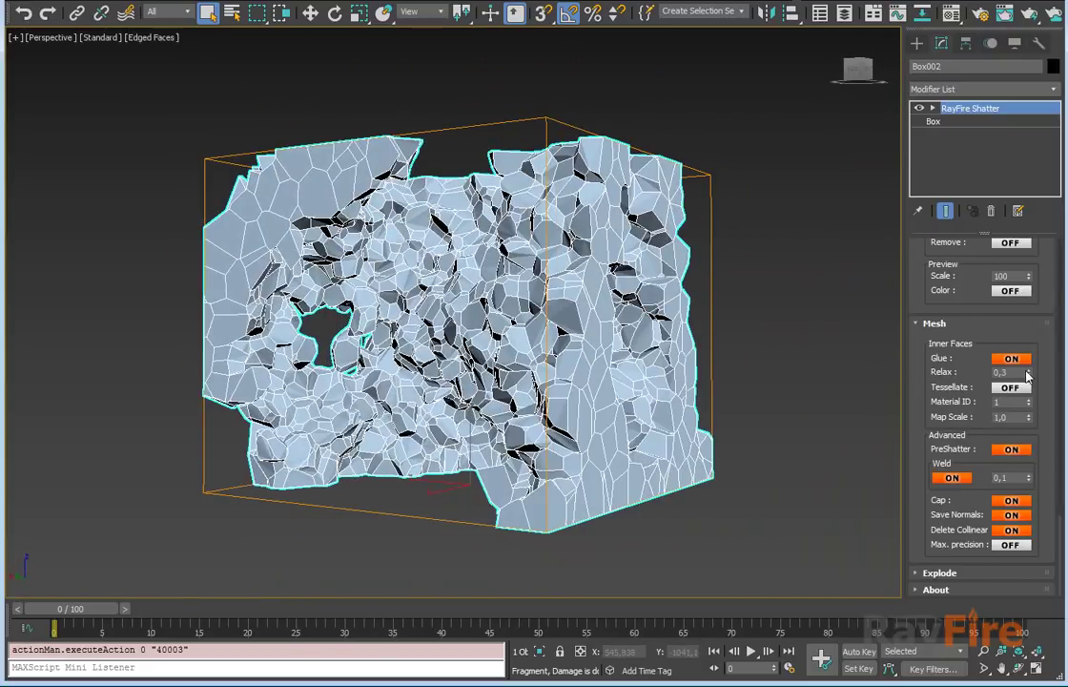
pyautogui.moveTo(1028, 372); pyautogui.dragTo(1032, 272)
pyautogui.moveTo(575, 255); pyautogui.dragTo(604, 290, button='middle')
pyautogui.press('F3')
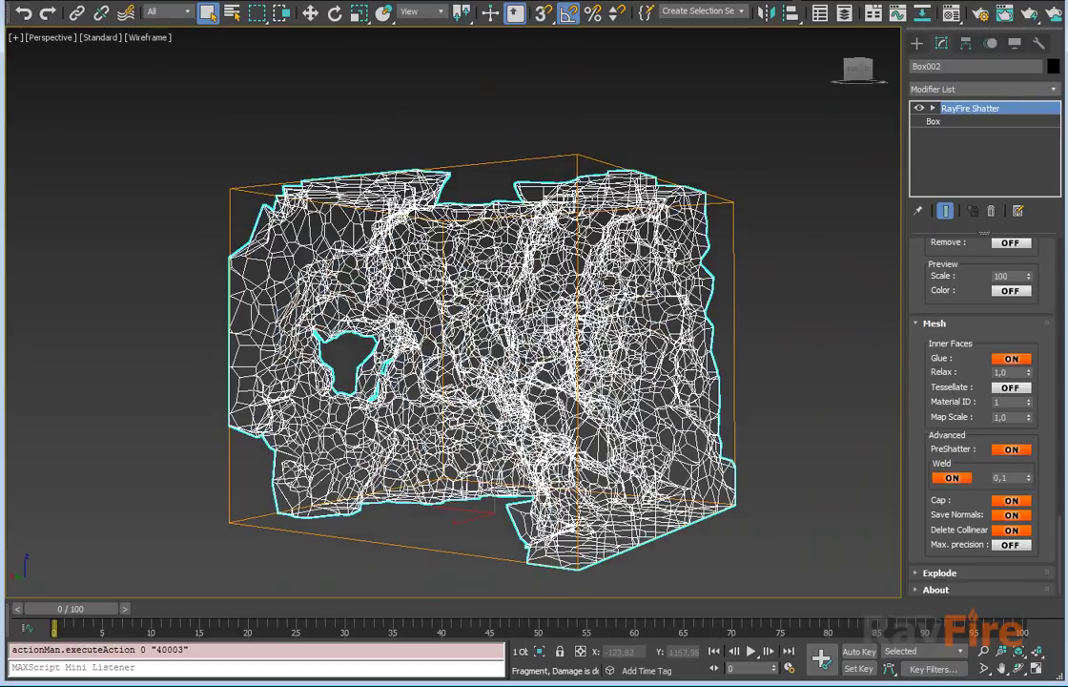
pyautogui.press('F3')
pyautogui.press('F4')
pyautogui.moveTo(505, 283)
pyautogui.keyDown('alt'); pyautogui.mouseDown(button='middle')
pyautogui.moveTo(674, 287)
pyautogui.moveTo(619, 316)
pyautogui.moveTo(472, 291)
pyautogui.moveTo(338, 370)
pyautogui.moveTo(84, 363)
pyautogui.moveTo(551, 317)
pyautogui.mouseUp(button='middle'); pyautogui.keyUp('alt')
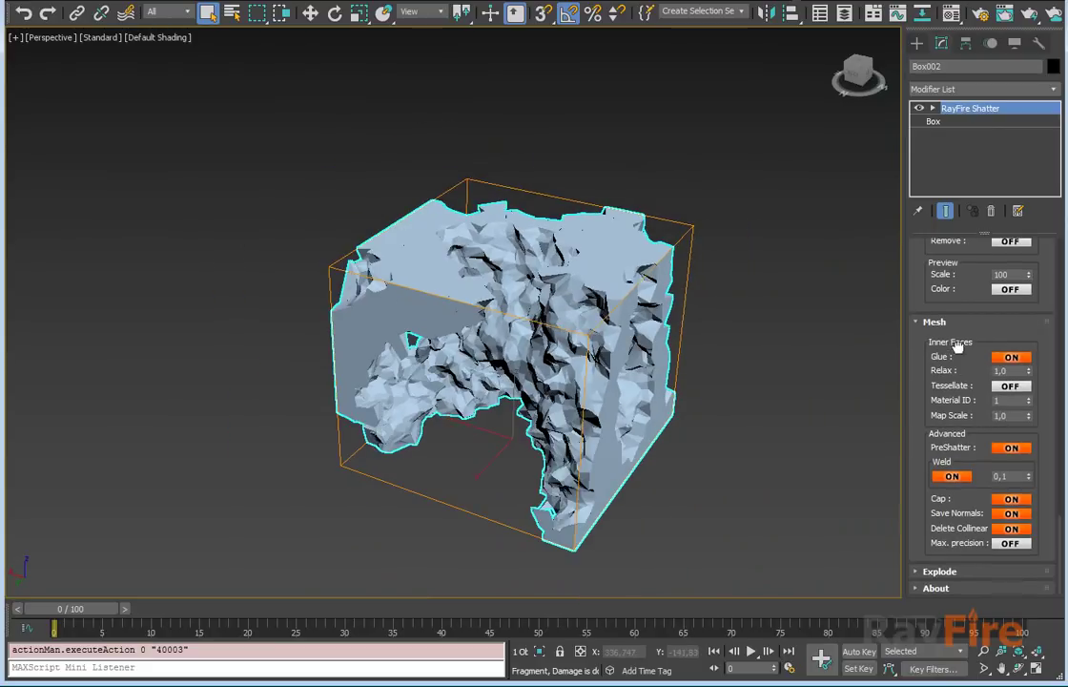
# Step: Set the damage noise frequency to 1,72
pyautogui.scroll(5, 965, 365)
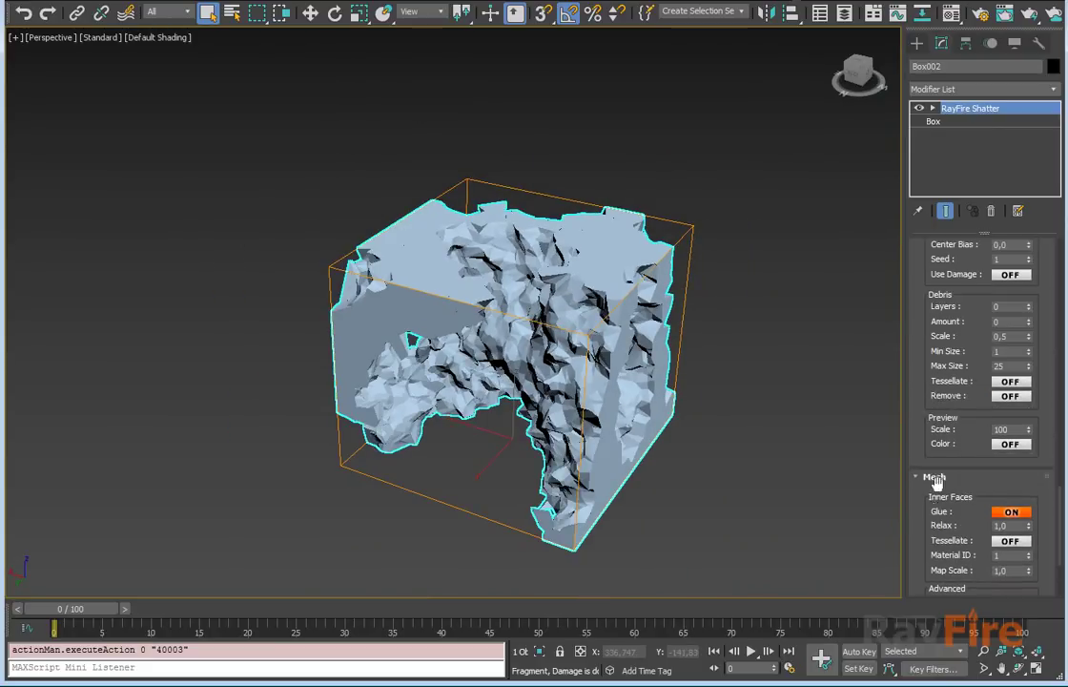
pyautogui.moveTo(941, 467); pyautogui.dragTo(998, 399)
pyautogui.scroll(5, 1029, 405)
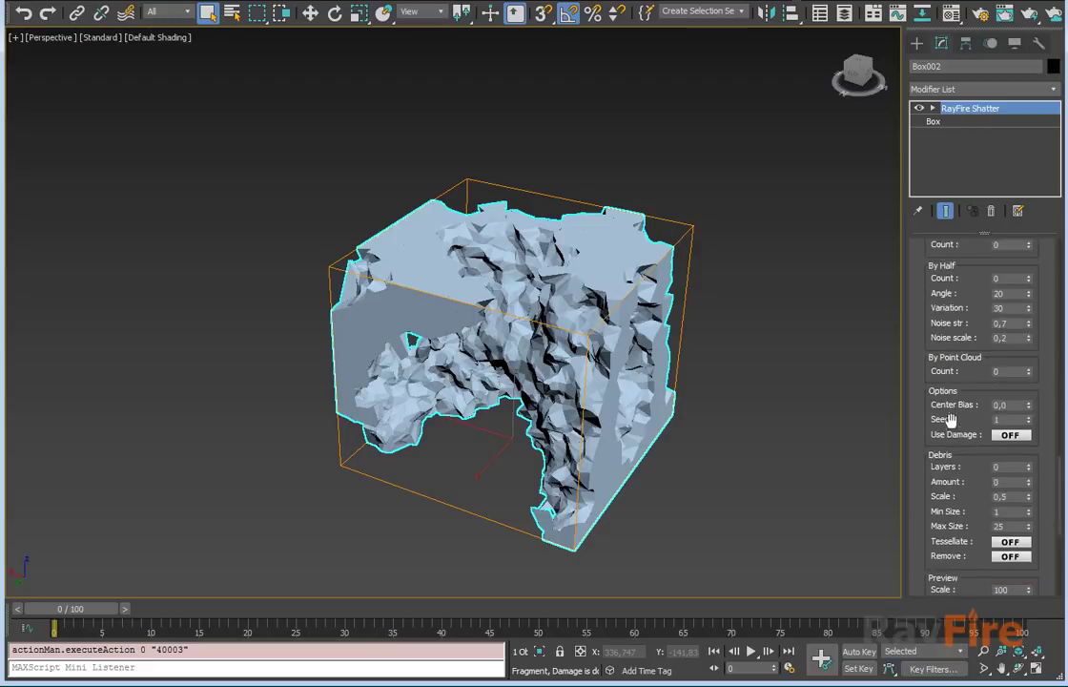
pyautogui.scroll(3, 966, 405)
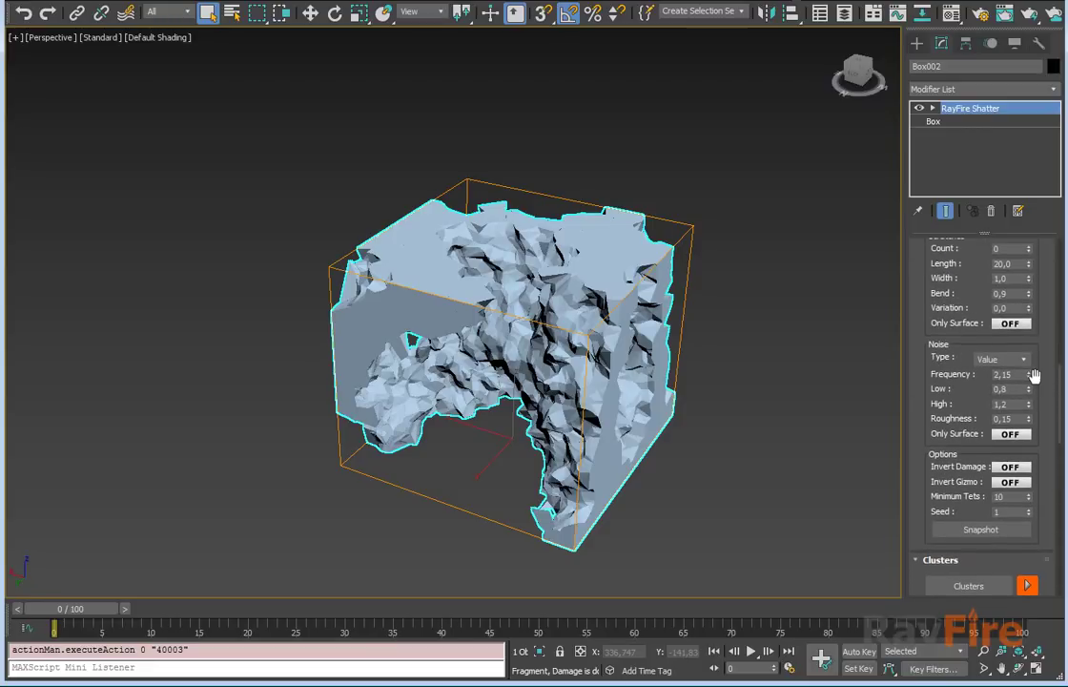
pyautogui.moveTo(1029, 378); pyautogui.dragTo(1029, 382)
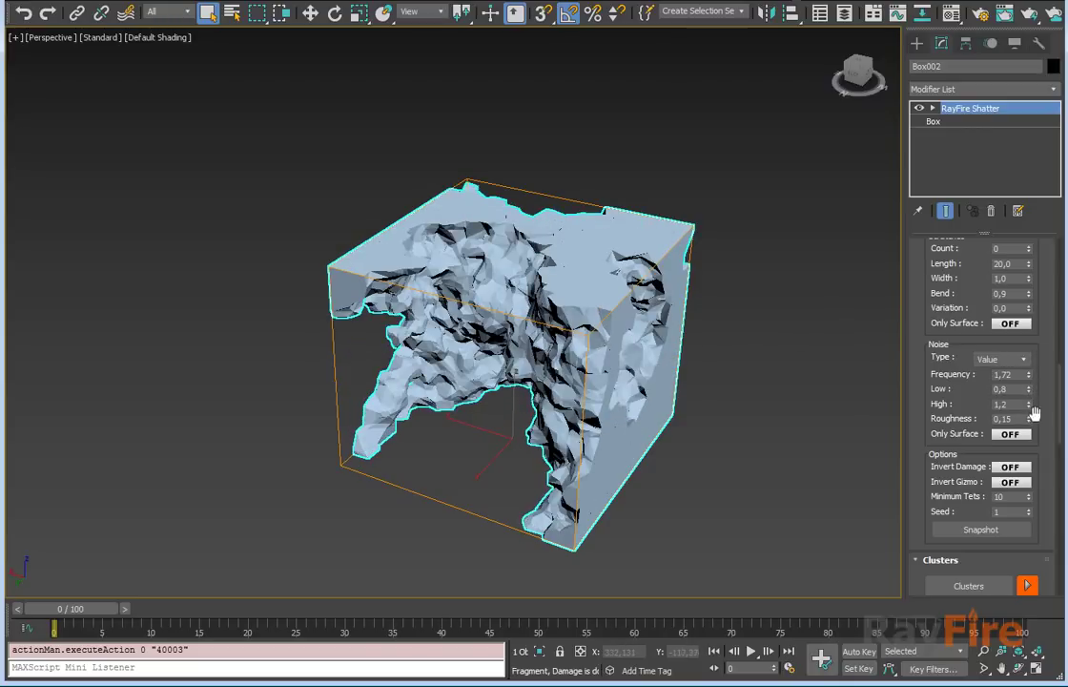
pyautogui.keyDown('alt'); pyautogui.moveTo(523, 316); pyautogui.dragTo(474, 327, button='middle'); pyautogui.keyUp('alt')
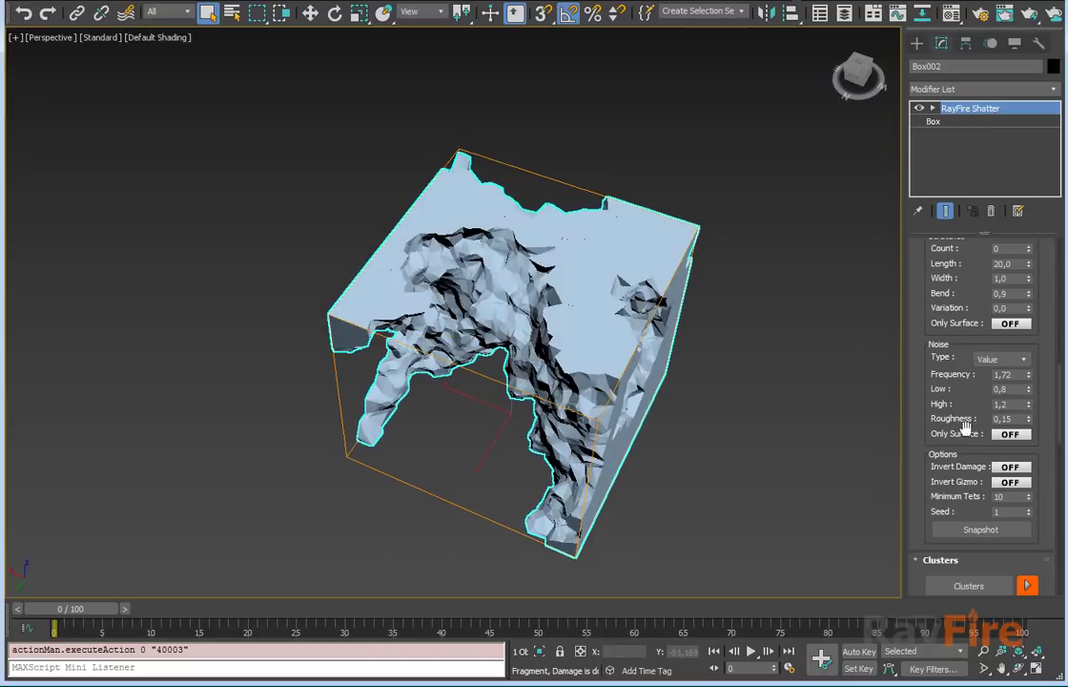
# Step: Set the damage noise's Low value to 0,48
pyautogui.moveTo(956, 391); pyautogui.dragTo(955, 376)
pyautogui.moveTo(1029, 372); pyautogui.dragTo(1027, 395)
pyautogui.keyDown('alt'); pyautogui.moveTo(714, 363); pyautogui.dragTo(705, 292, button='middle'); pyautogui.keyUp('alt')
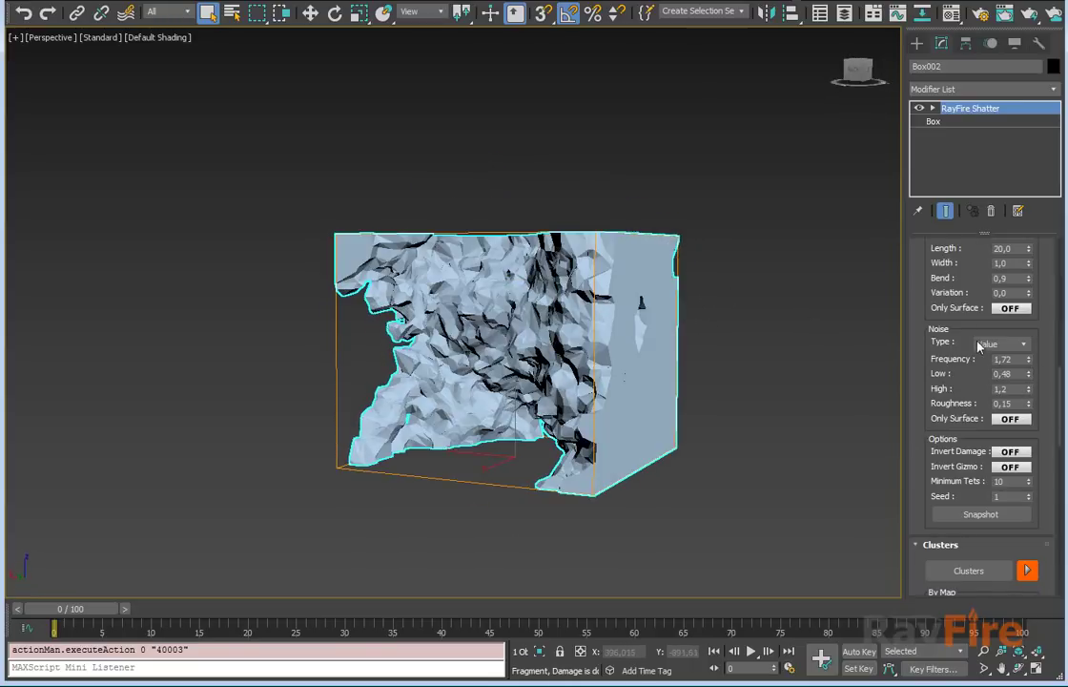
# Step: Enable Clusters for the damaged box and look over the available clustering methods
pyautogui.scroll(-10, 953, 329)
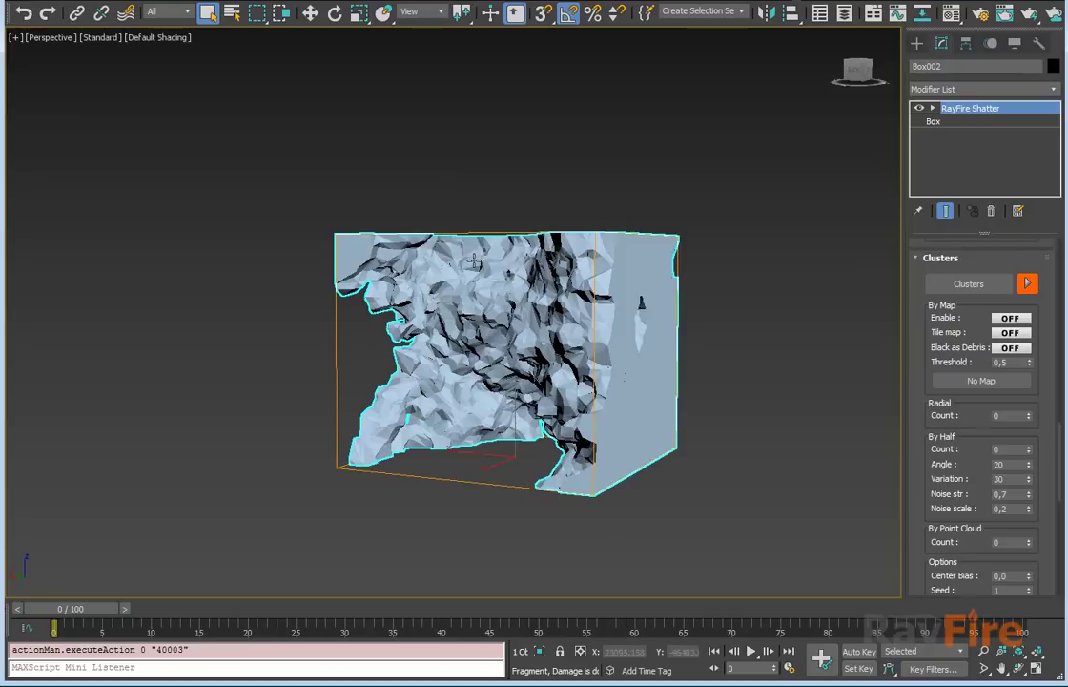
pyautogui.keyDown('alt'); pyautogui.moveTo(477, 276); pyautogui.dragTo(647, 316, button='middle'); pyautogui.keyUp('alt')
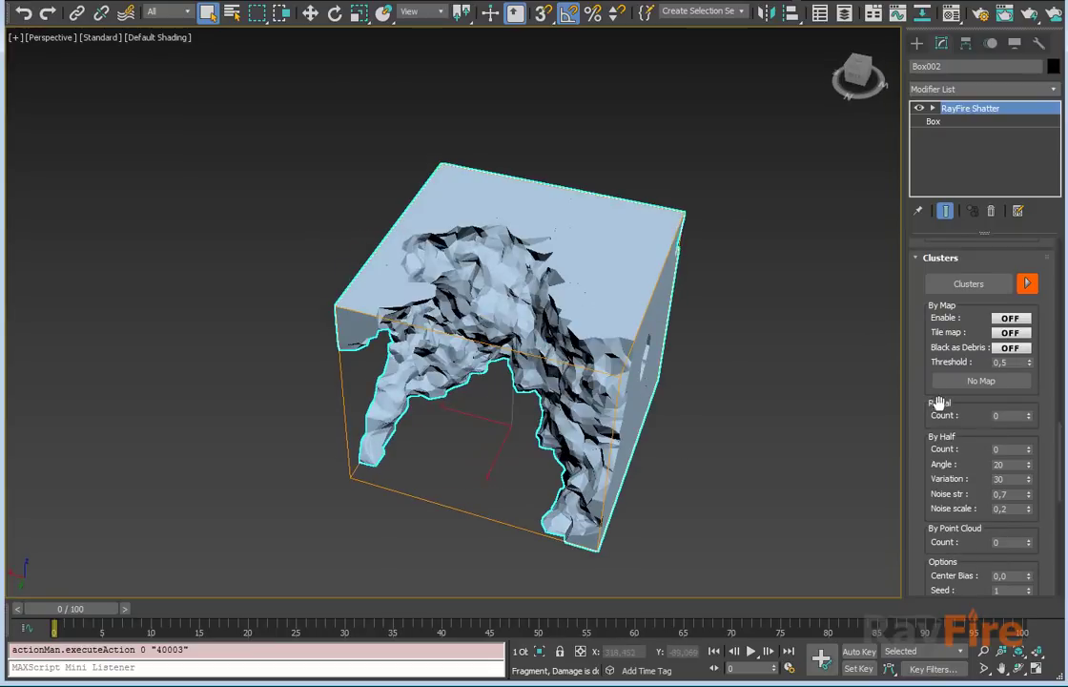
pyautogui.scroll(2, 947, 304)
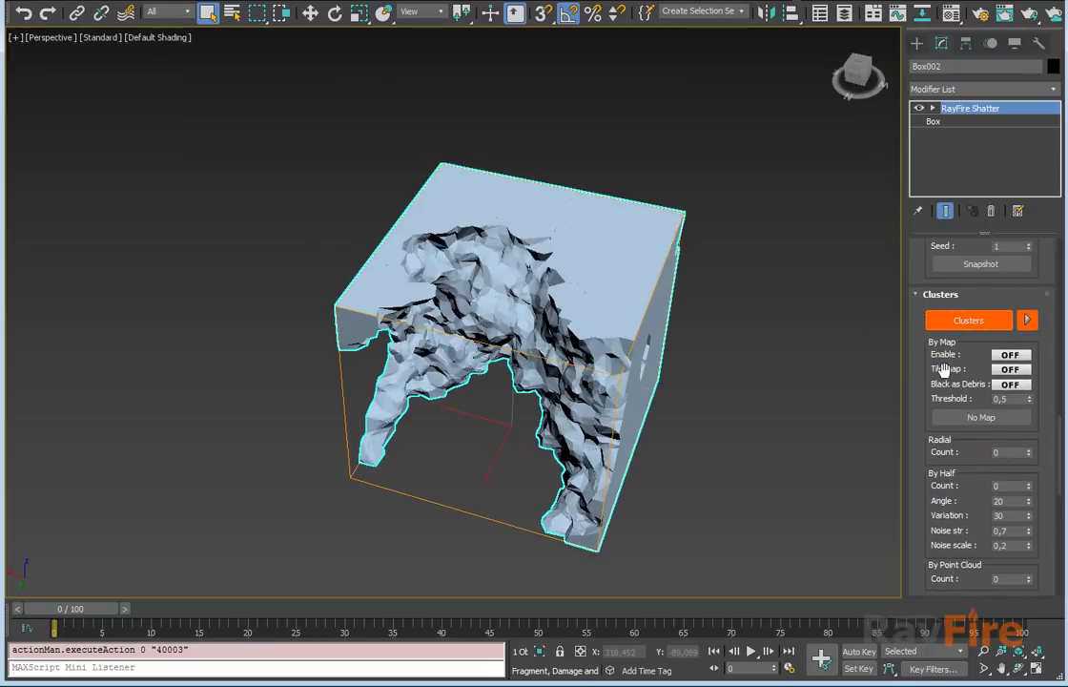
pyautogui.moveTo(944, 370); pyautogui.dragTo(932, 272)
pyautogui.scroll(3, 939, 300)
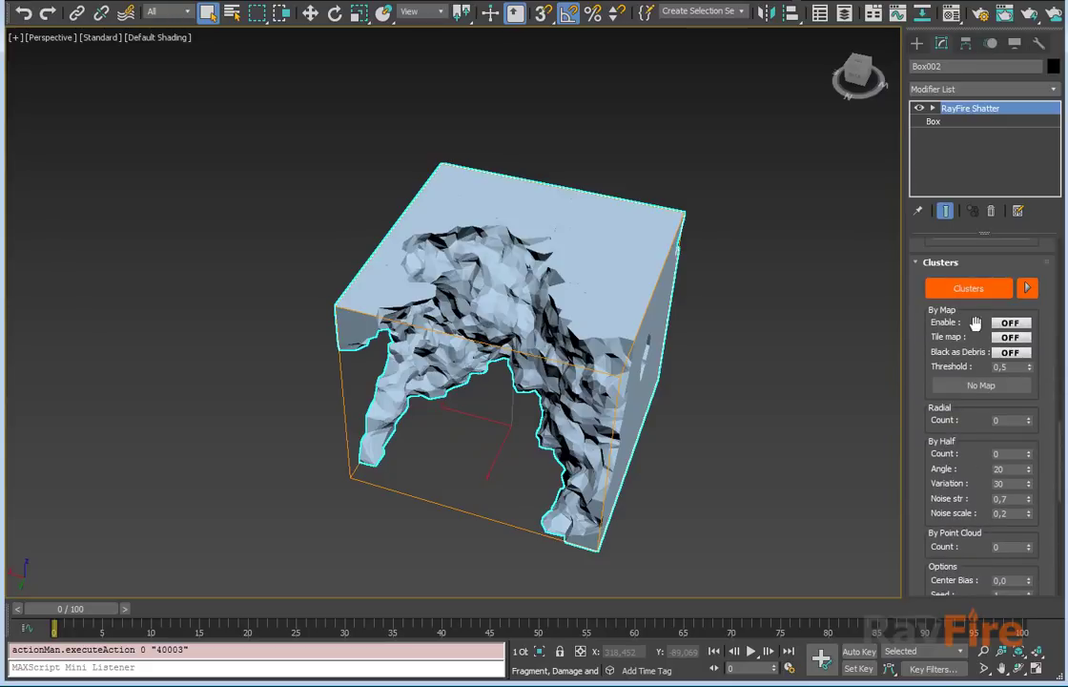
pyautogui.scroll(-3, 935, 410)
pyautogui.scroll(2, 911, 381)
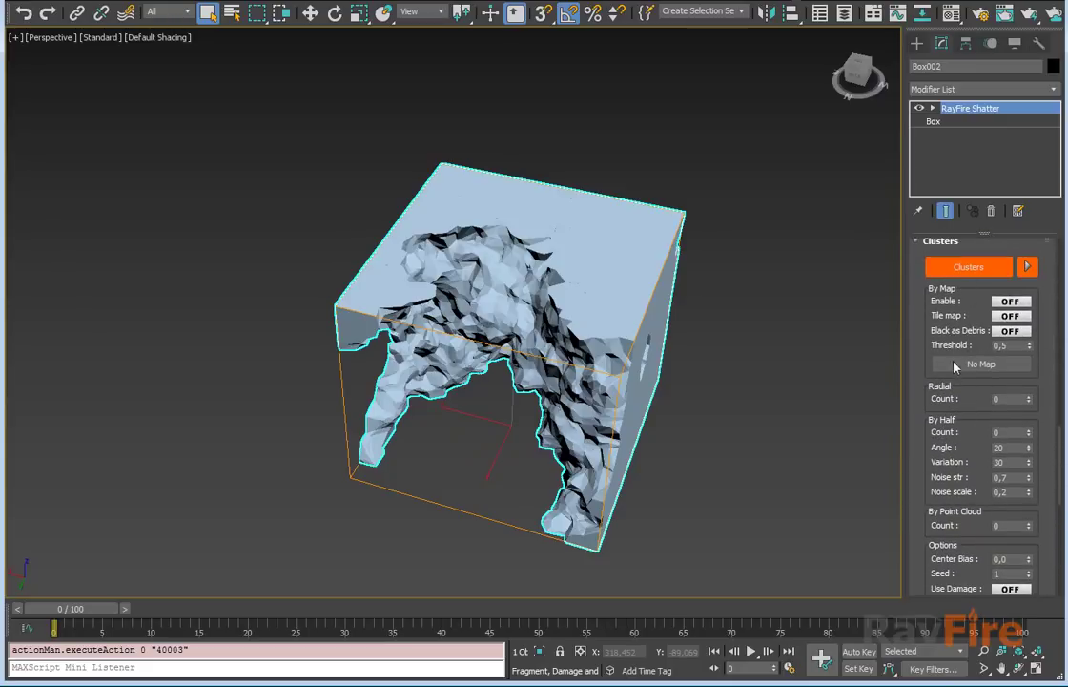
pyautogui.moveTo(954, 429); pyautogui.dragTo(954, 434)
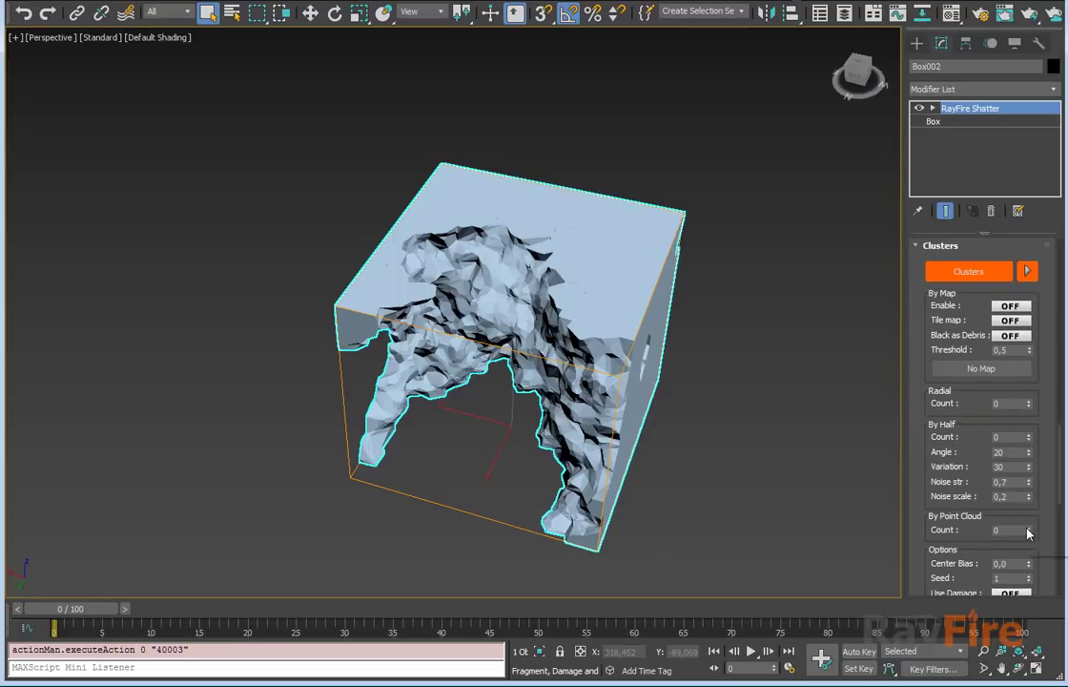
# Step: Set the By Point Cloud cluster count to 20 and the cluster preview scale to 69, and inspect the separated clusters
pyautogui.moveTo(1028, 531); pyautogui.dragTo(1026, 512)
pyautogui.moveTo(934, 495); pyautogui.dragTo(930, 420)
pyautogui.scroll(-7, 941, 448)
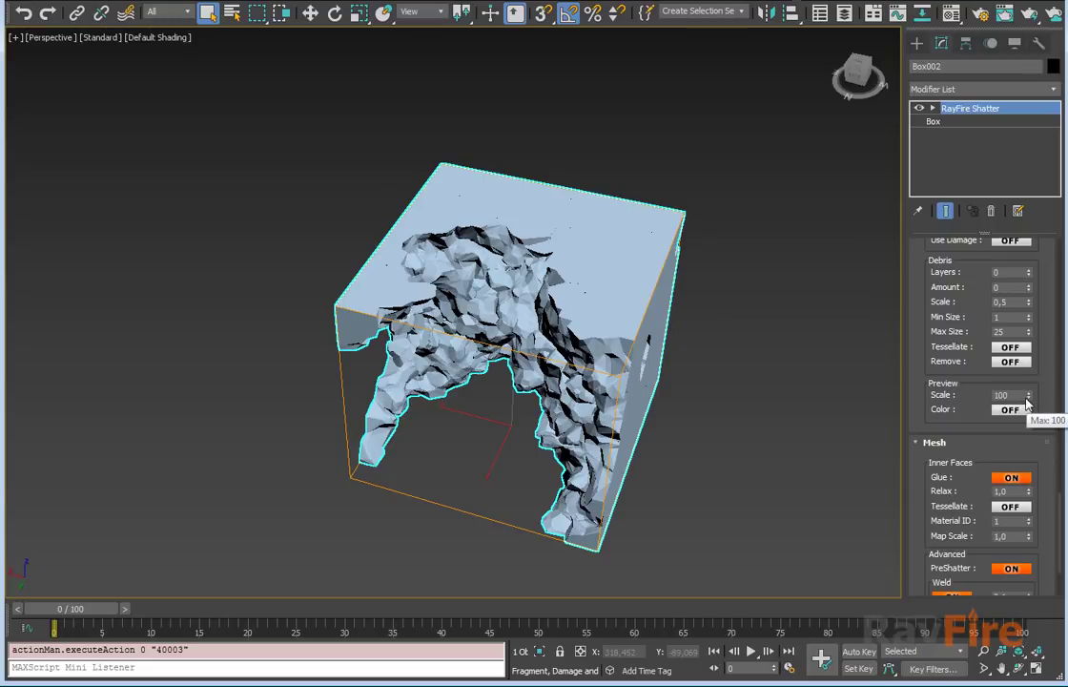
pyautogui.moveTo(1028, 398); pyautogui.dragTo(1024, 422)
pyautogui.moveTo(710, 336)
pyautogui.keyDown('alt'); pyautogui.mouseDown(button='middle')
pyautogui.moveTo(591, 289)
pyautogui.moveTo(582, 313)
pyautogui.moveTo(672, 304)
pyautogui.moveTo(534, 257)
pyautogui.moveTo(425, 244)
pyautogui.moveTo(477, 252)
pyautogui.moveTo(541, 288)
pyautogui.moveTo(523, 270)
pyautogui.mouseUp(button='middle'); pyautogui.keyUp('alt')
pyautogui.scroll(2, 591, 289)
pyautogui.scroll(2, 551, 317)
pyautogui.press('F3')
pyautogui.press('F3')
pyautogui.keyDown('alt'); pyautogui.moveTo(445, 212); pyautogui.dragTo(423, 175, button='middle'); pyautogui.keyUp('alt')
pyautogui.keyDown('alt'); pyautogui.moveTo(534, 292); pyautogui.dragTo(587, 272, button='middle'); pyautogui.keyUp('alt')
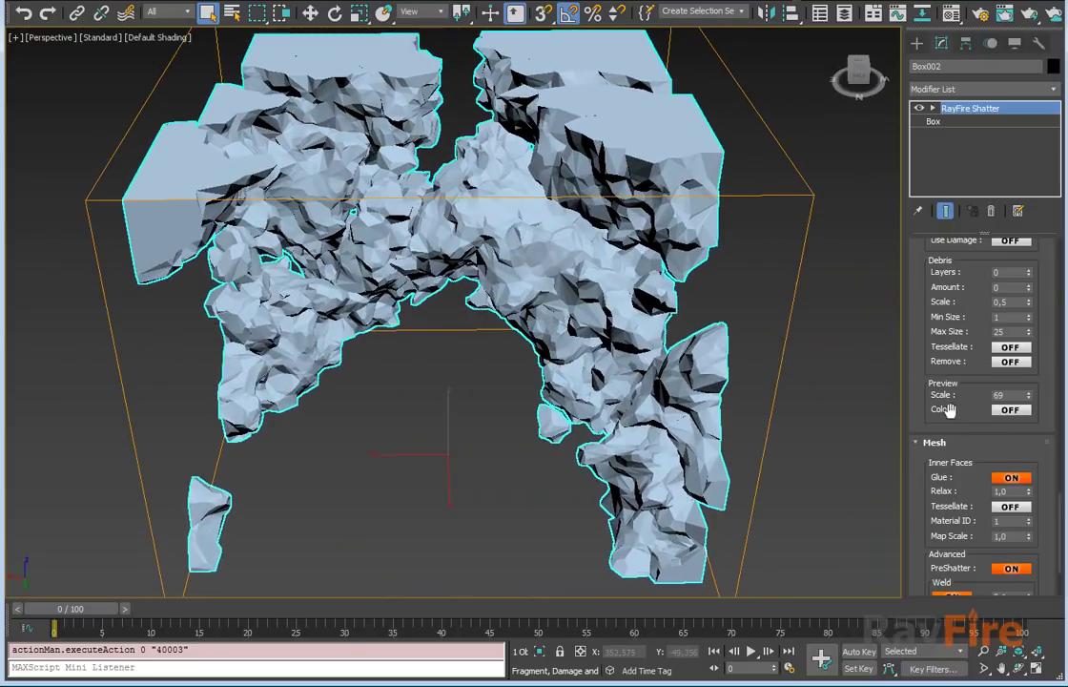
# Step: Set the By Half cluster count to 5 for the damaged box
pyautogui.scroll(-3, 910, 381)
pyautogui.scroll(9, 961, 391)
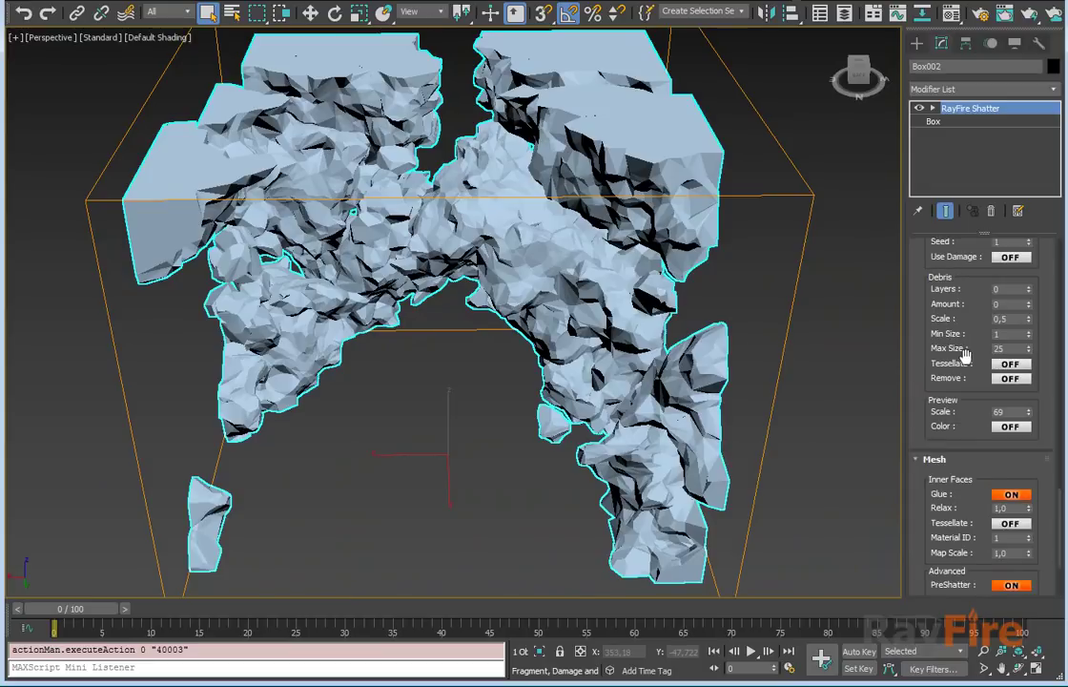
pyautogui.scroll(-1, 983, 405)
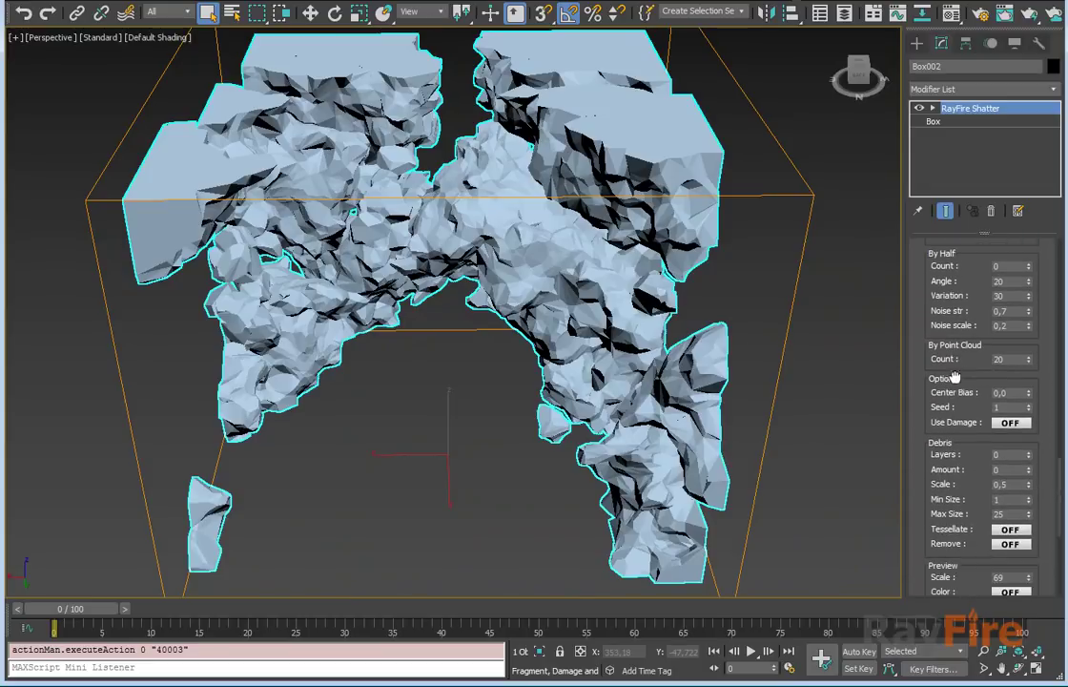
pyautogui.scroll(2, 956, 394)
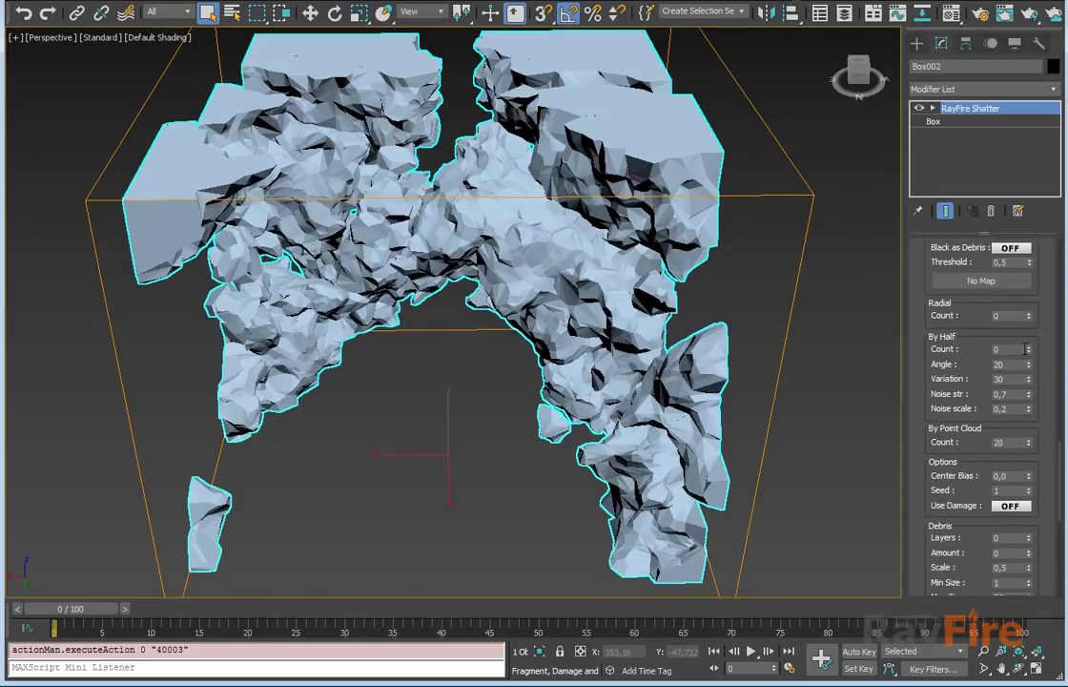
pyautogui.click(1028, 347)
pyautogui.click(1028, 347)
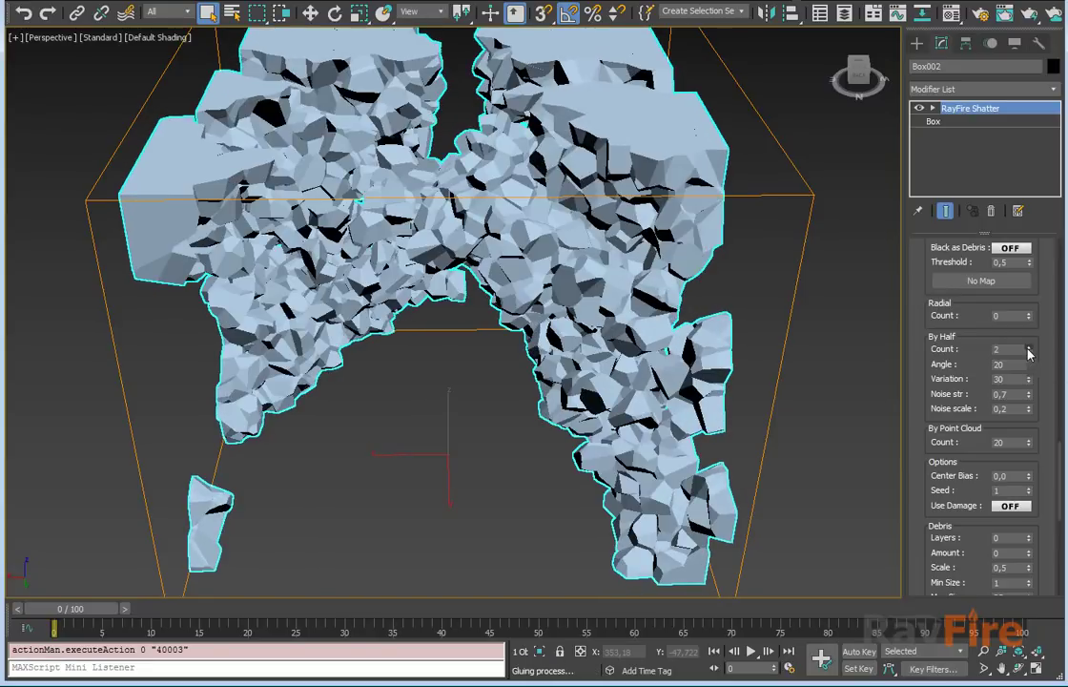
pyautogui.click(1028, 348)
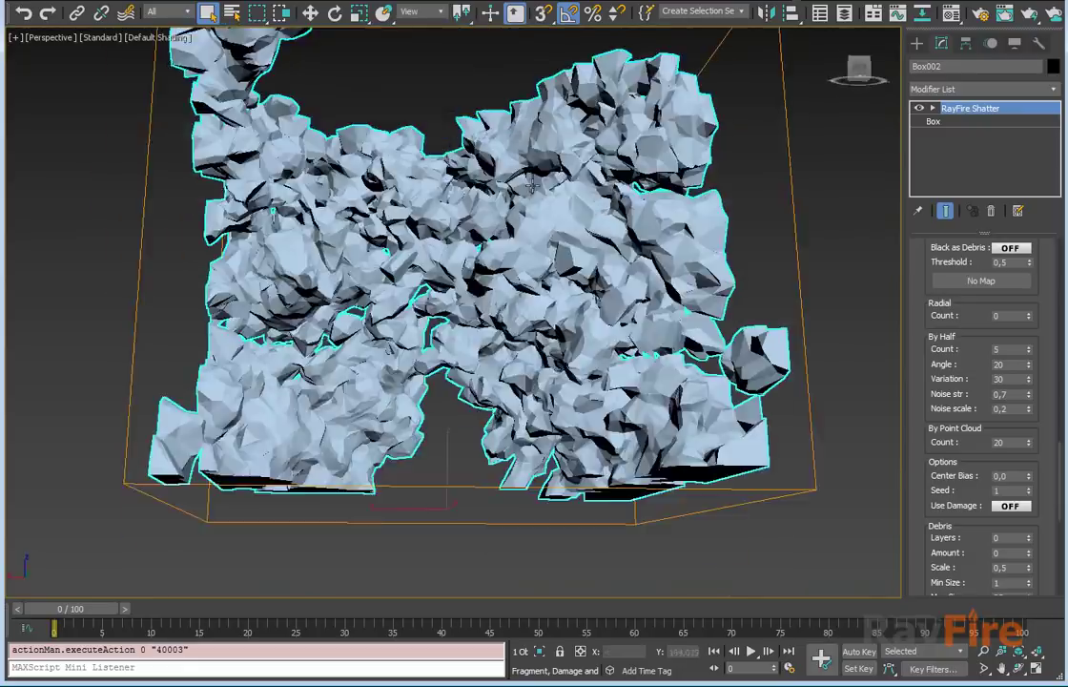
# Step: Turn off Clusters for the damaged box and collapse its cluster settings
pyautogui.scroll(5, 966, 355)
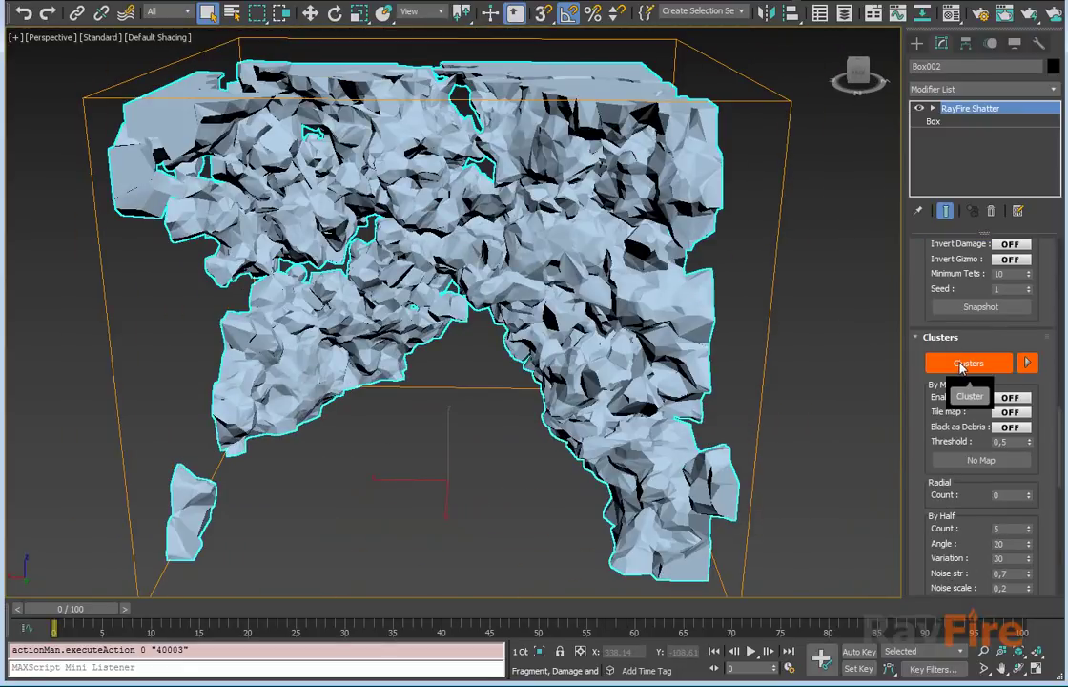
pyautogui.click(961, 367)
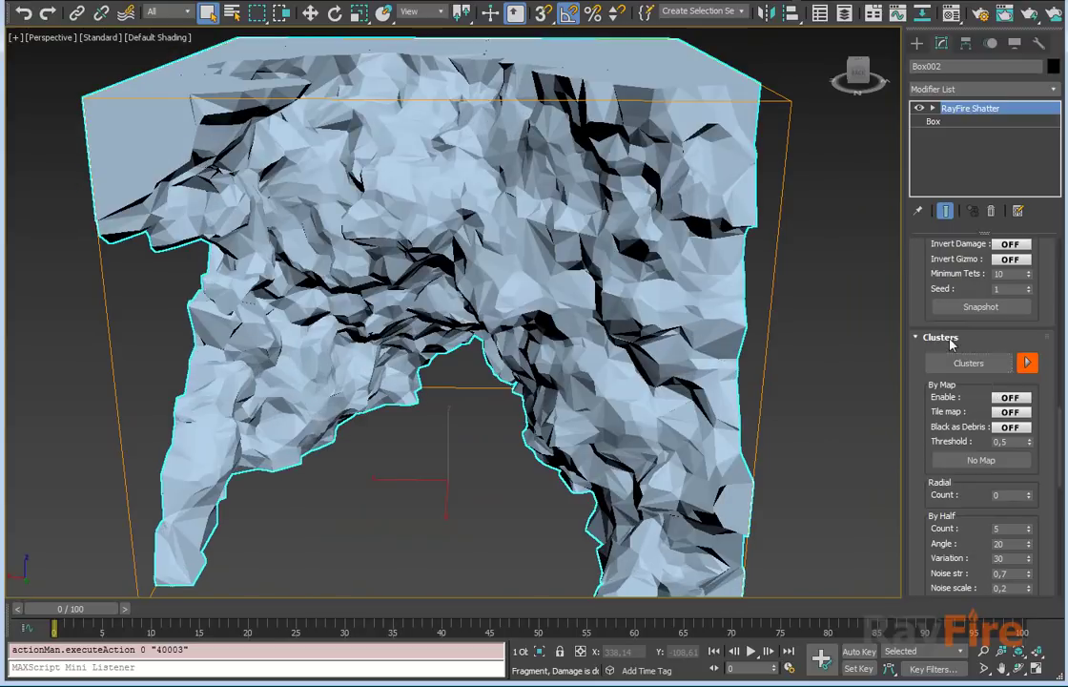
pyautogui.click(948, 338)
pyautogui.scroll(-8, 610, 319)
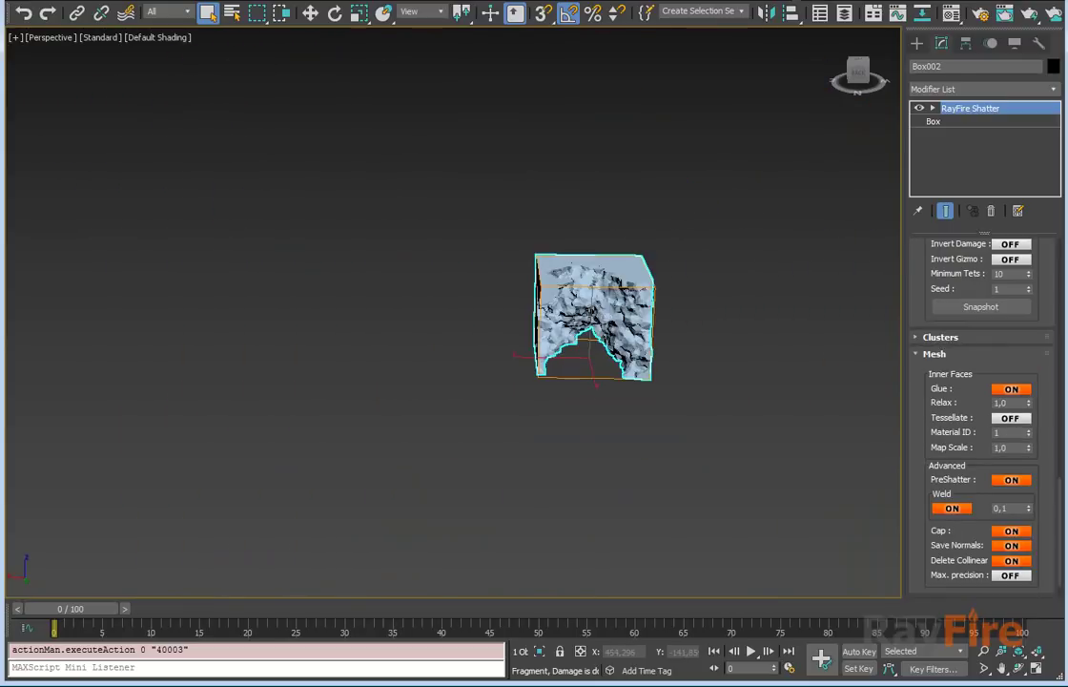
# Step: Clear the damaged box from the viewport and select the flat shattered box for editing
pyautogui.press('Delete')
pyautogui.hotkey('ctrl', 'z')
pyautogui.click(508, 325)
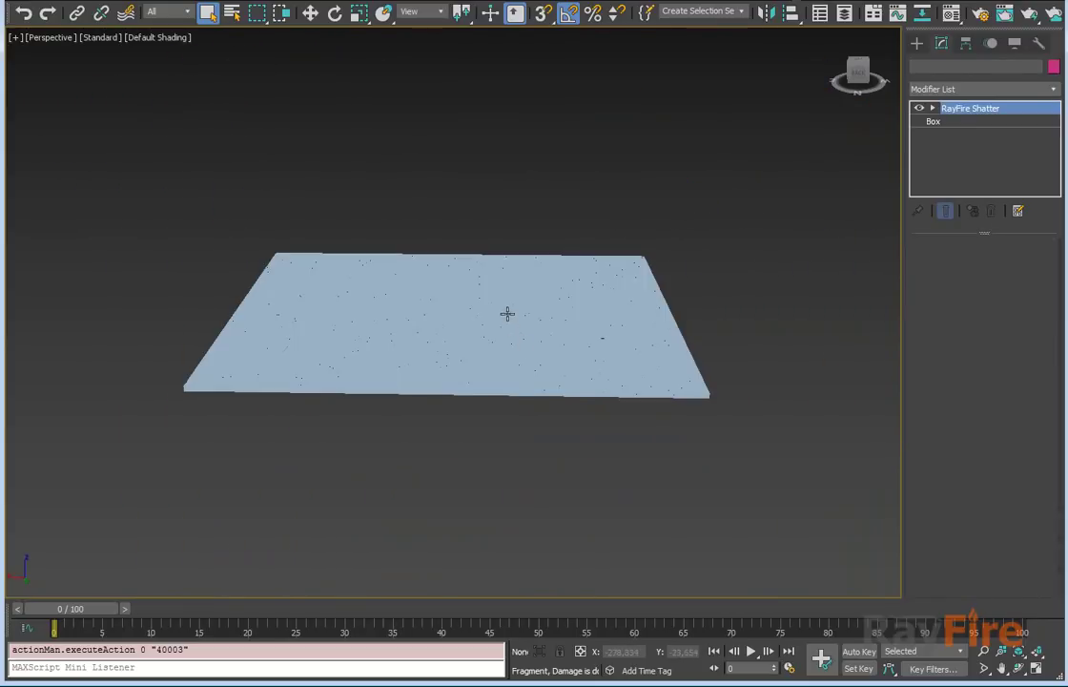
pyautogui.keyDown('alt'); pyautogui.moveTo(511, 407); pyautogui.dragTo(450, 293, button='middle'); pyautogui.keyUp('alt')
pyautogui.scroll(-10, 956, 350)
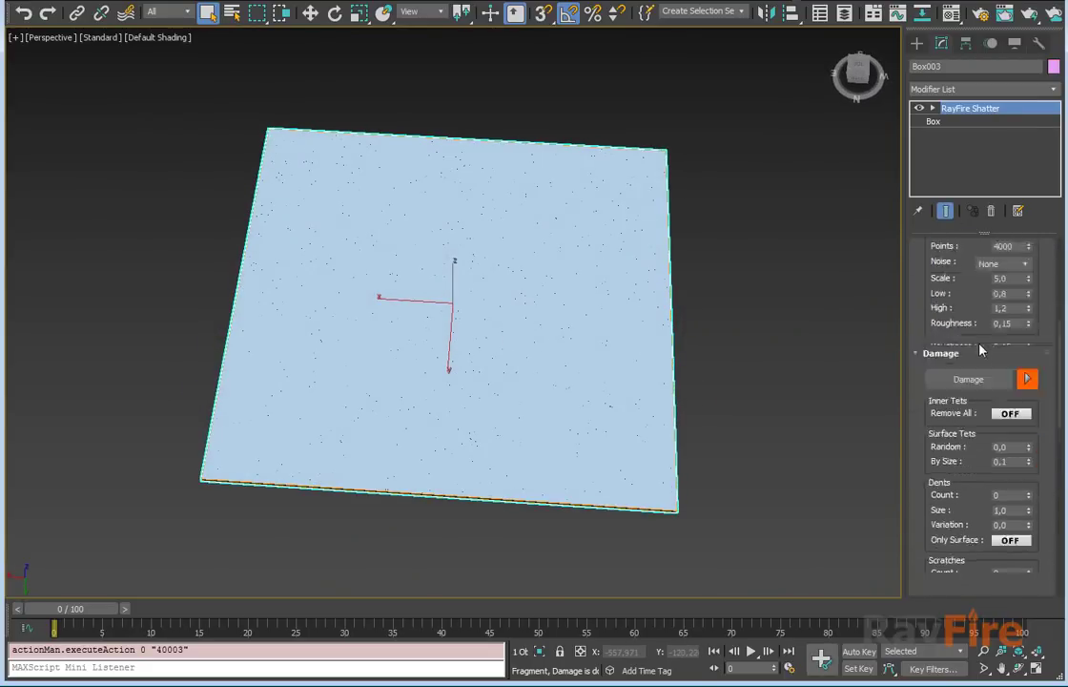
# Step: Collapse the flat box's damage settings, expand its cluster settings and enable Clusters
pyautogui.click(943, 287)
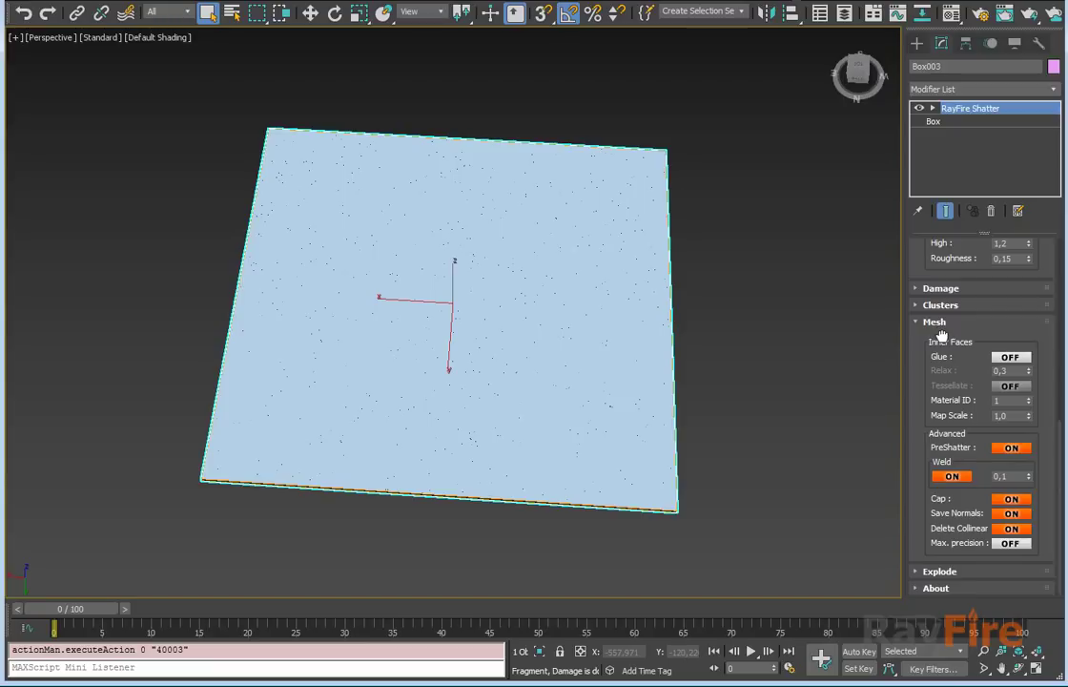
pyautogui.click(940, 305)
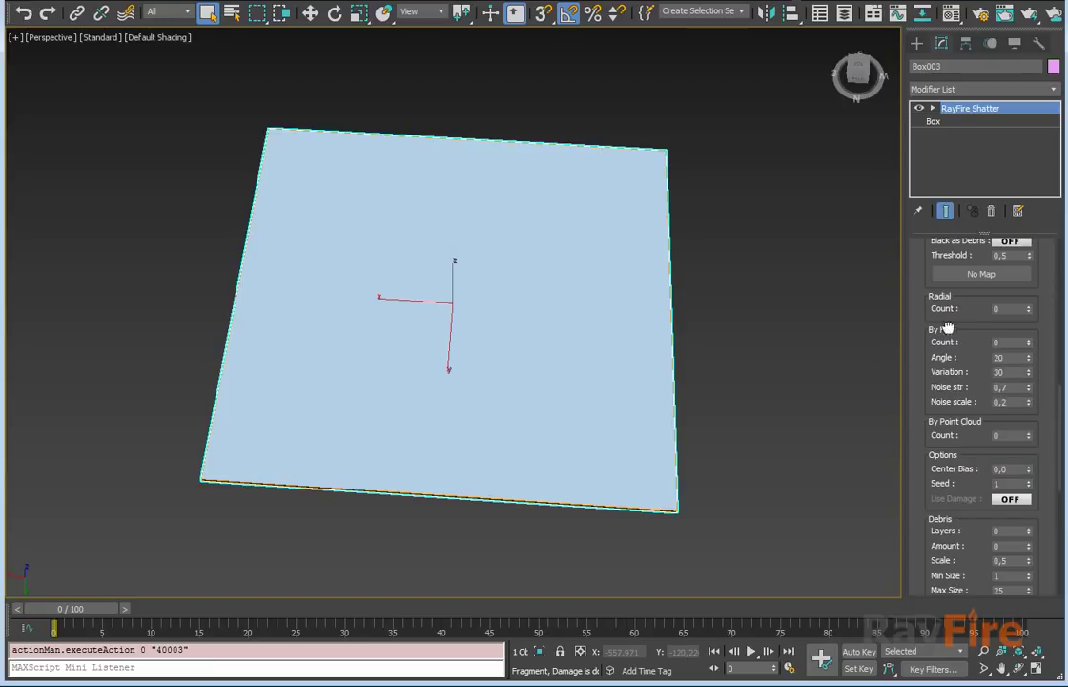
pyautogui.scroll(3, 949, 343)
pyautogui.scroll(-3, 972, 342)
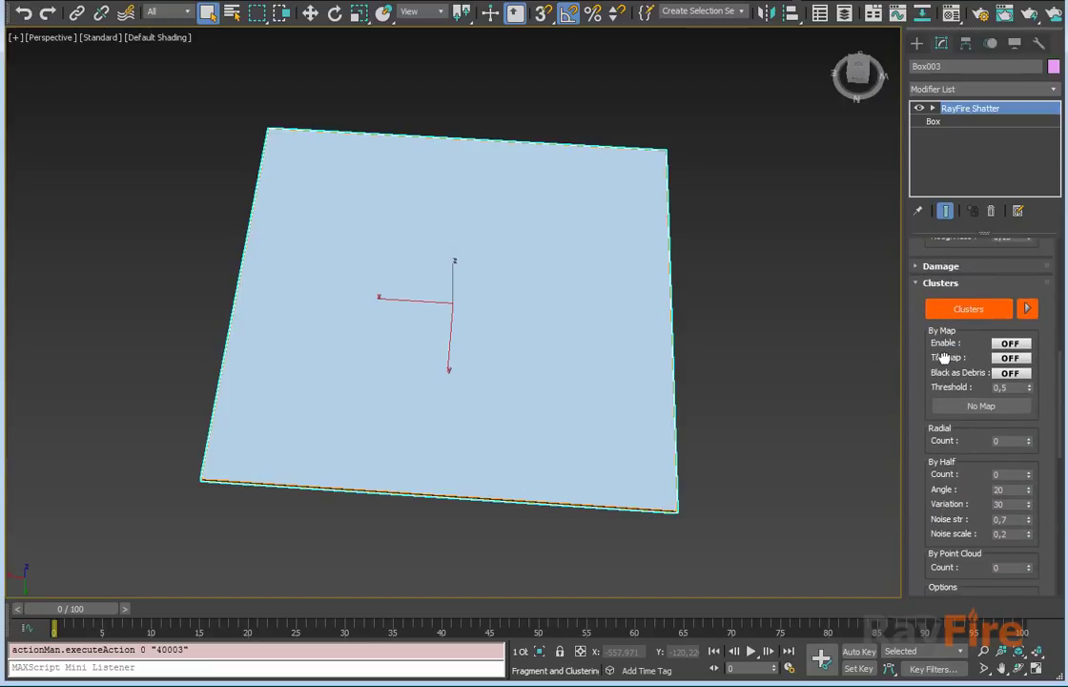
# Step: Enable clustering By Map and assign the bitmap shat_map.jpg as the cluster map
pyautogui.click(1008, 298)
pyautogui.click(972, 360)
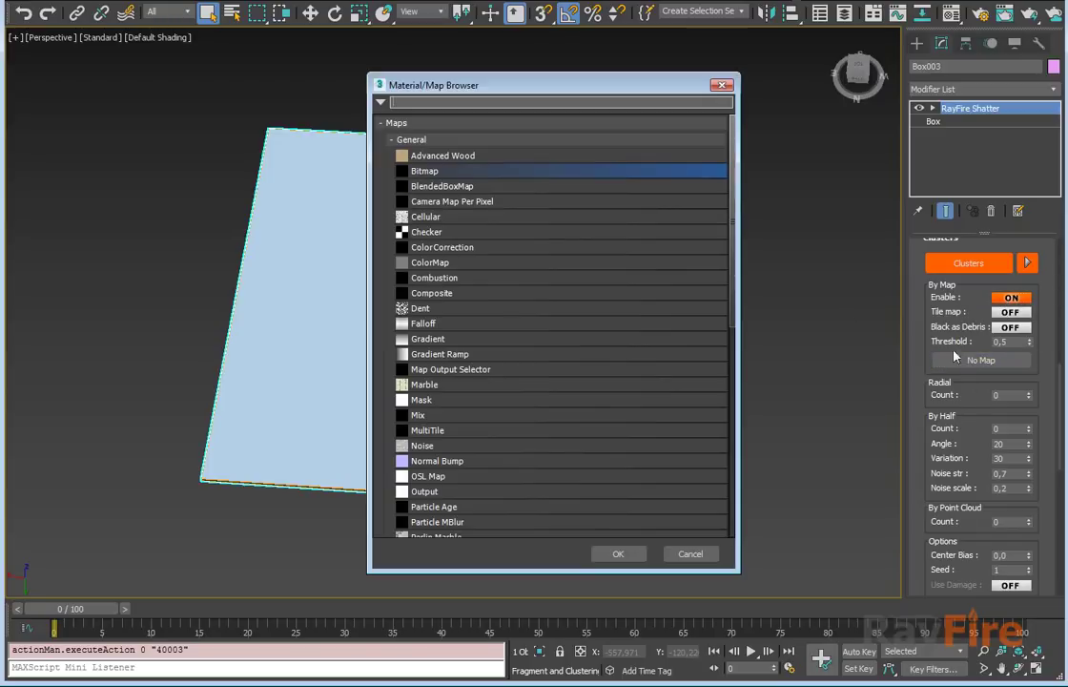
pyautogui.doubleClick(441, 172)
pyautogui.click(143, 85)
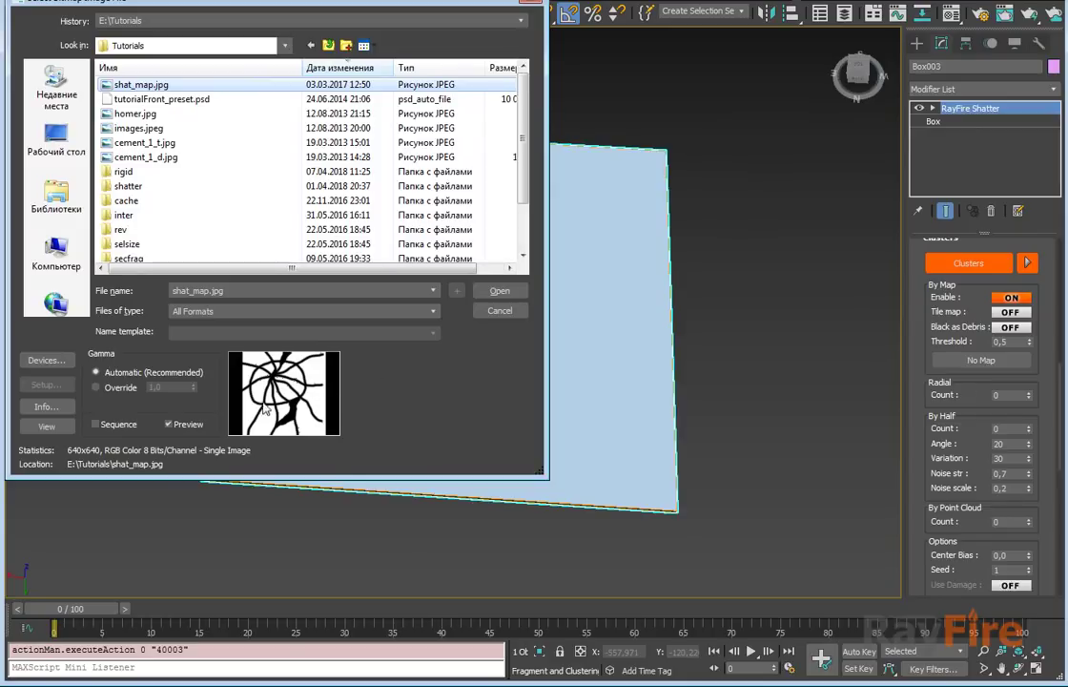
pyautogui.click(492, 291)
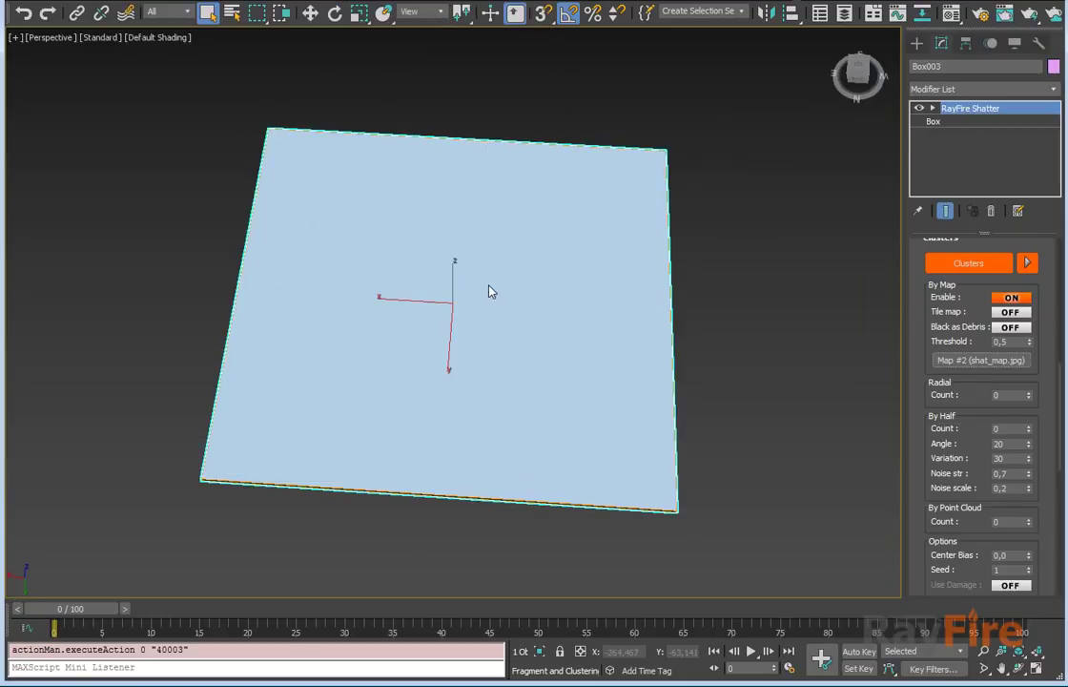
# Step: Set the cluster preview scale to 86 and view the map-based clusters of the flat box from above
pyautogui.scroll(-10, 950, 446)
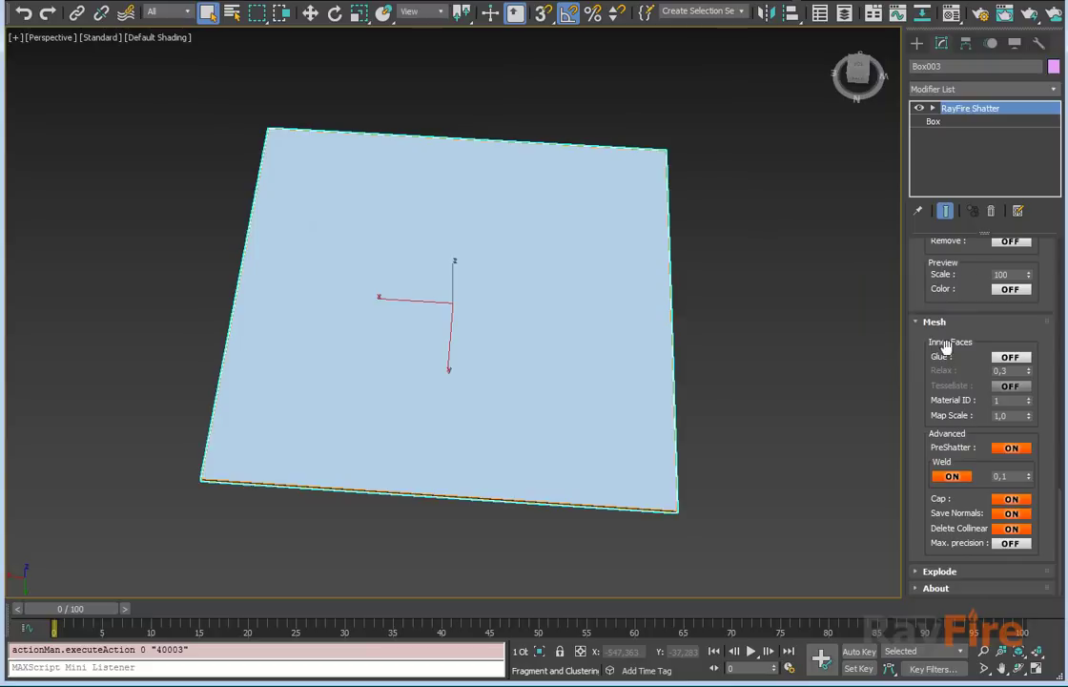
pyautogui.click(943, 327)
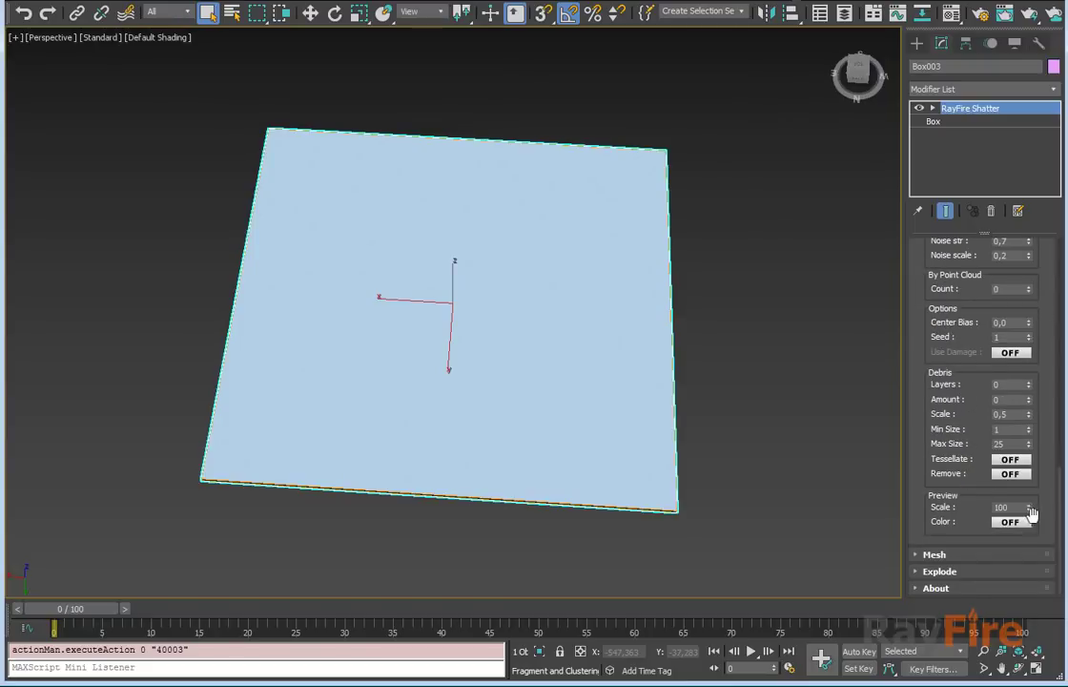
pyautogui.moveTo(1030, 507); pyautogui.dragTo(1028, 510)
pyautogui.keyDown('alt'); pyautogui.moveTo(621, 394); pyautogui.dragTo(824, 453, button='middle'); pyautogui.keyUp('alt')
pyautogui.keyDown('alt'); pyautogui.moveTo(539, 367); pyautogui.dragTo(646, 334, button='middle'); pyautogui.keyUp('alt')
pyautogui.moveTo(459, 331); pyautogui.dragTo(421, 284, button='middle')
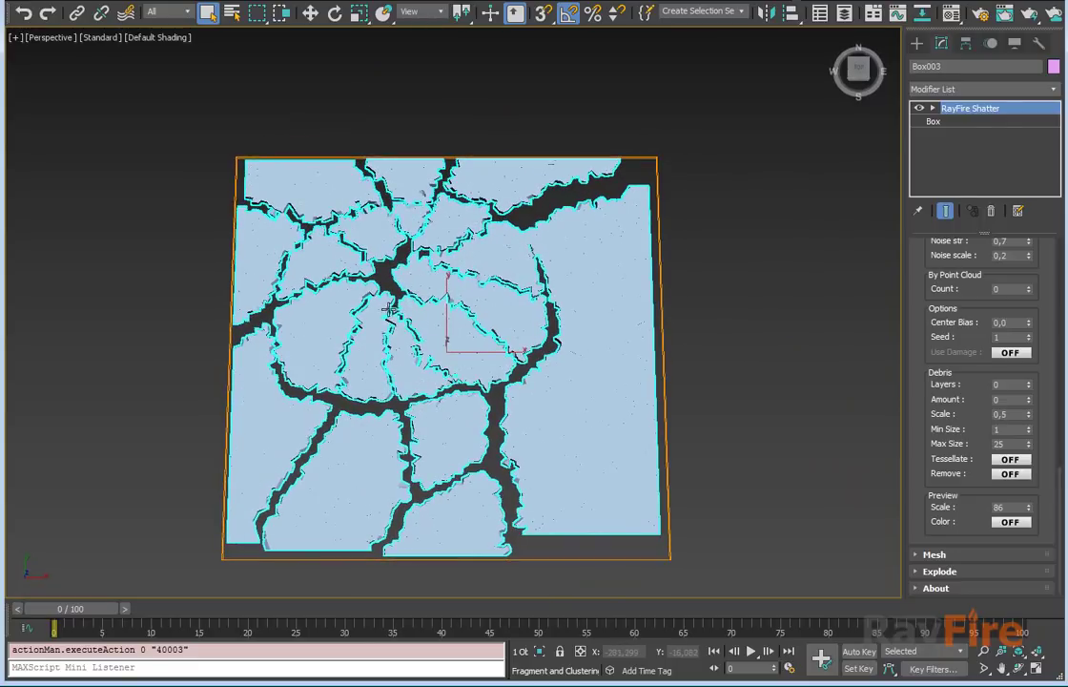
# Step: Look over the clustering settings and disable the By Map method
pyautogui.scroll(10, 939, 334)
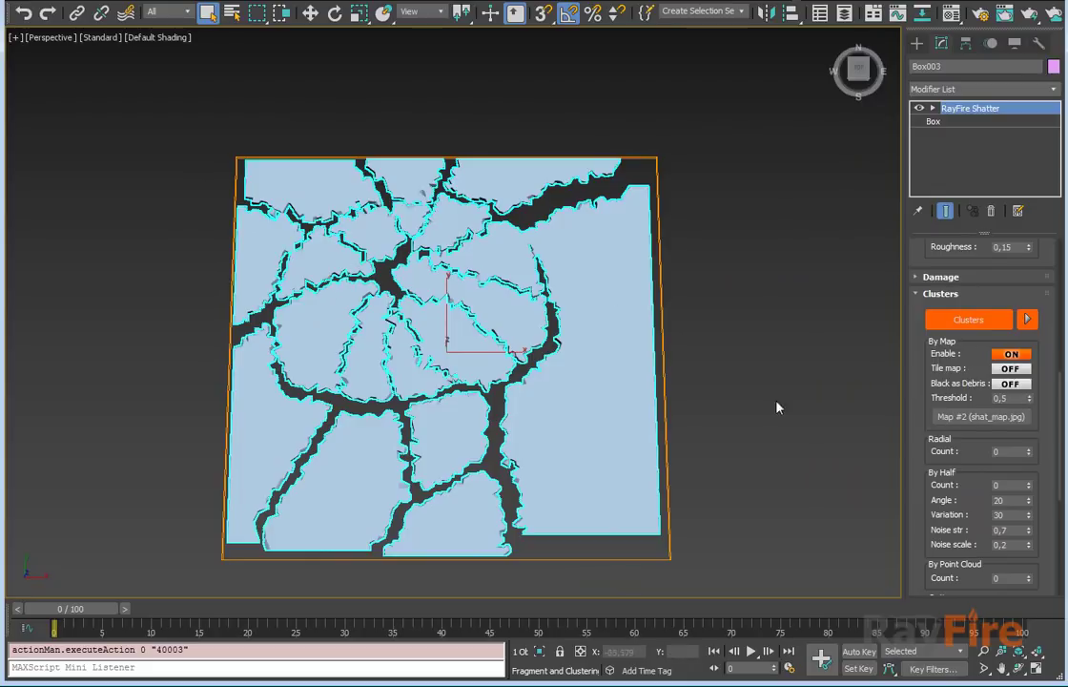
pyautogui.moveTo(919, 495); pyautogui.dragTo(982, 370)
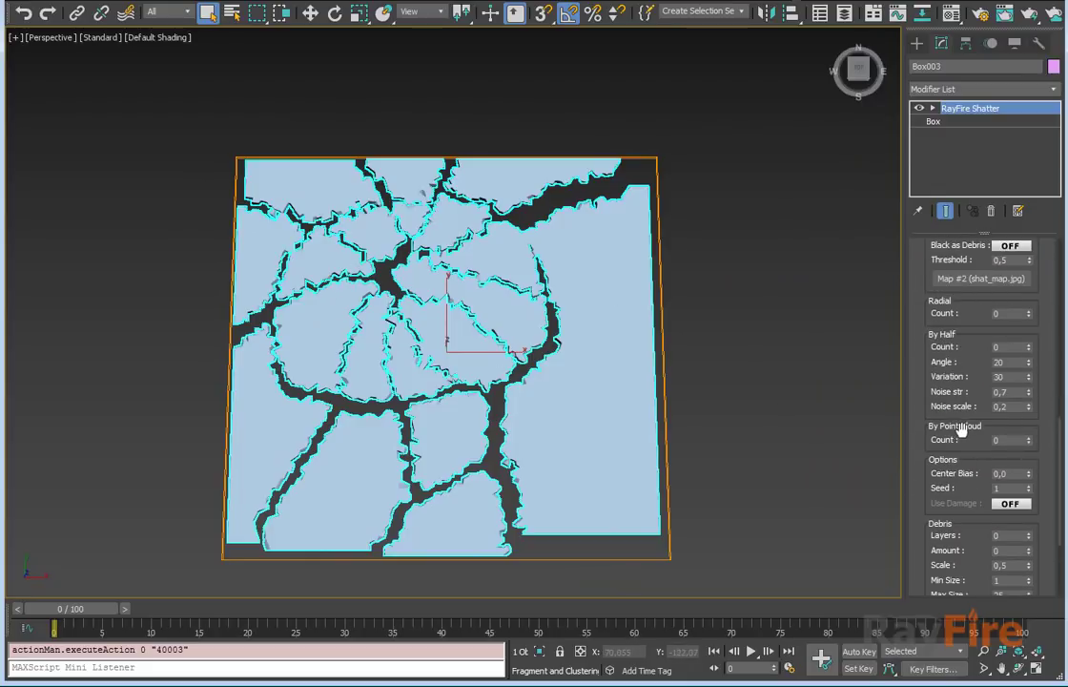
pyautogui.moveTo(958, 420); pyautogui.dragTo(1032, 408)
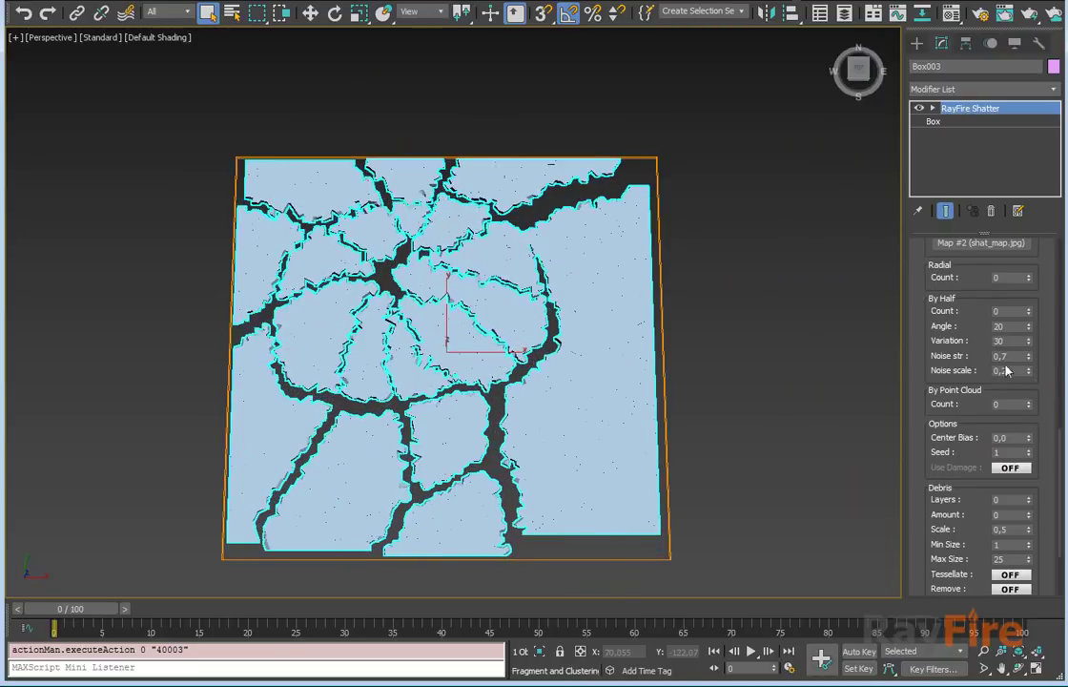
pyautogui.moveTo(957, 307); pyautogui.dragTo(939, 361)
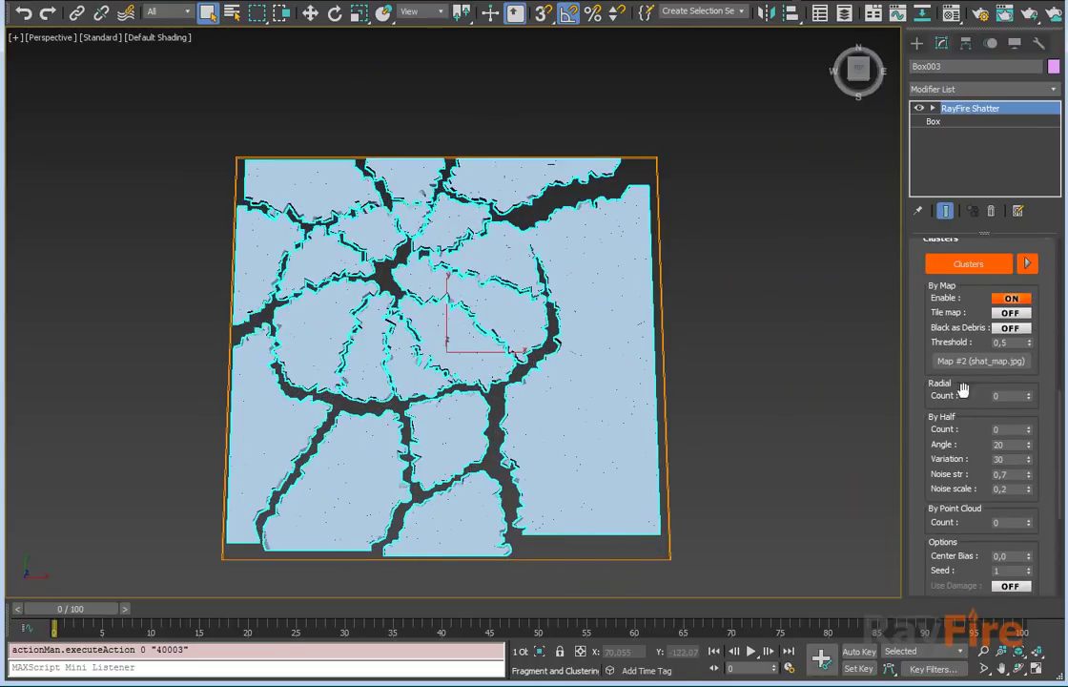
pyautogui.scroll(3, 923, 399)
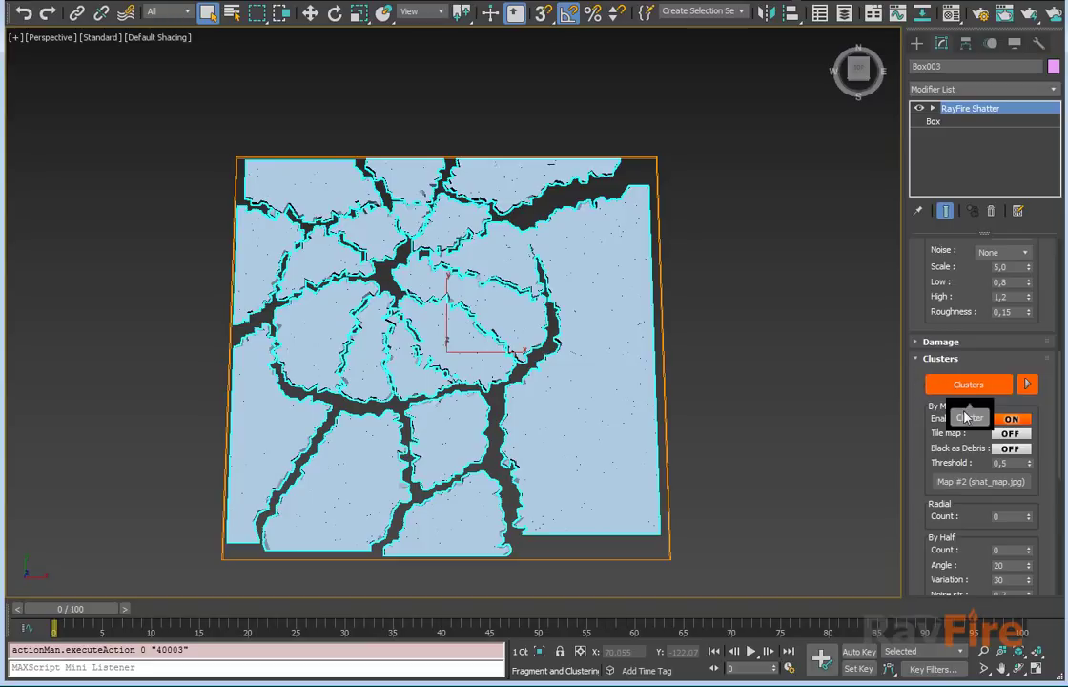
pyautogui.click(1011, 417)
# Step: Set the Radial cluster count to 7 and inspect the radial clusters on the flat box
pyautogui.moveTo(936, 410); pyautogui.dragTo(934, 305)
pyautogui.scroll(-2, 935, 305)
pyautogui.moveTo(1029, 353); pyautogui.dragTo(1029, 348)
pyautogui.click(1028, 350)
pyautogui.click(1029, 350)
pyautogui.click(1029, 350)
pyautogui.click(1028, 350)
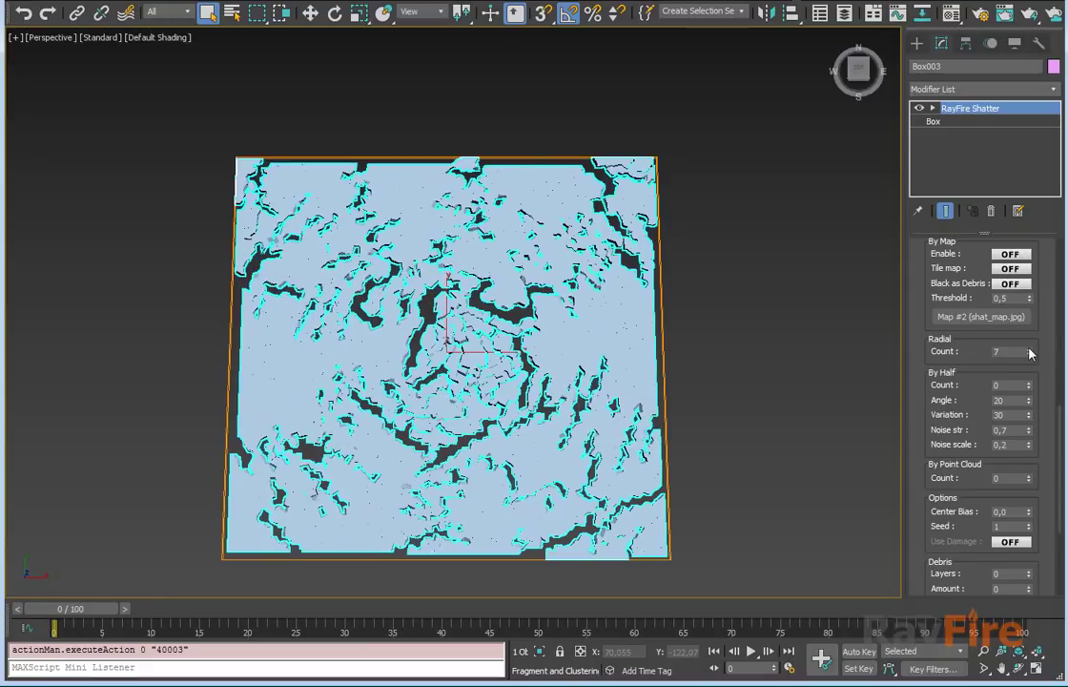
pyautogui.keyDown('alt'); pyautogui.moveTo(540, 355); pyautogui.dragTo(512, 322, button='middle'); pyautogui.keyUp('alt')
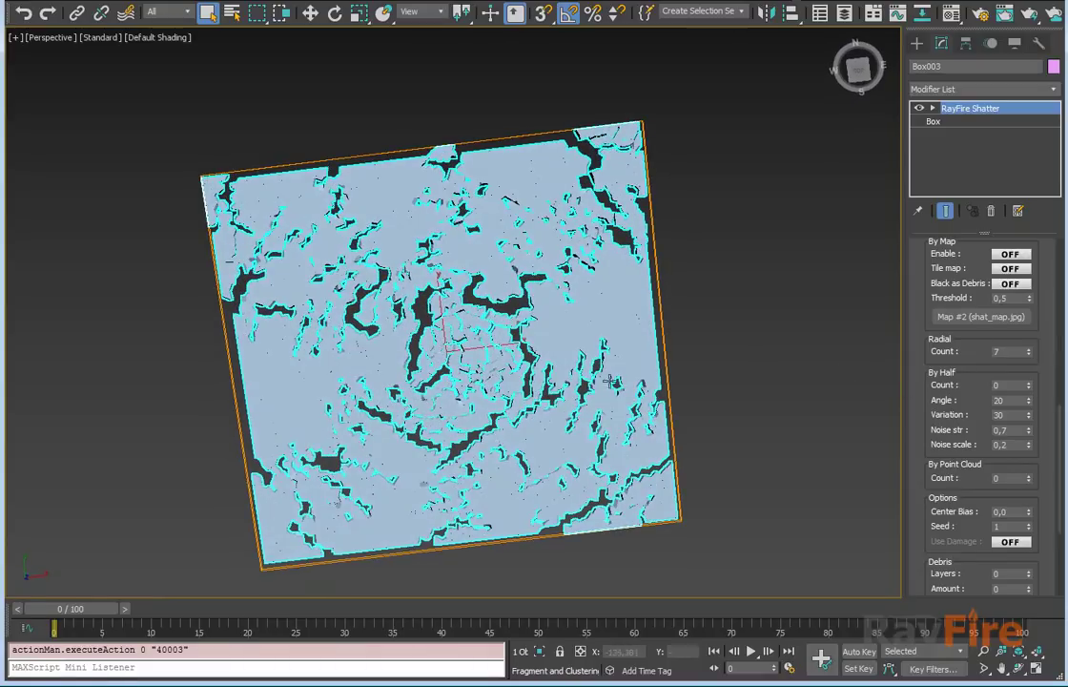
# Step: Reset the Radial cluster count to 0 and set the By Half count to 1
pyautogui.moveTo(943, 400)
pyautogui.mouseDown()
pyautogui.moveTo(942, 375)
pyautogui.moveTo(953, 404)
pyautogui.mouseUp()
pyautogui.rightClick(1028, 358)
pyautogui.click(1029, 387)
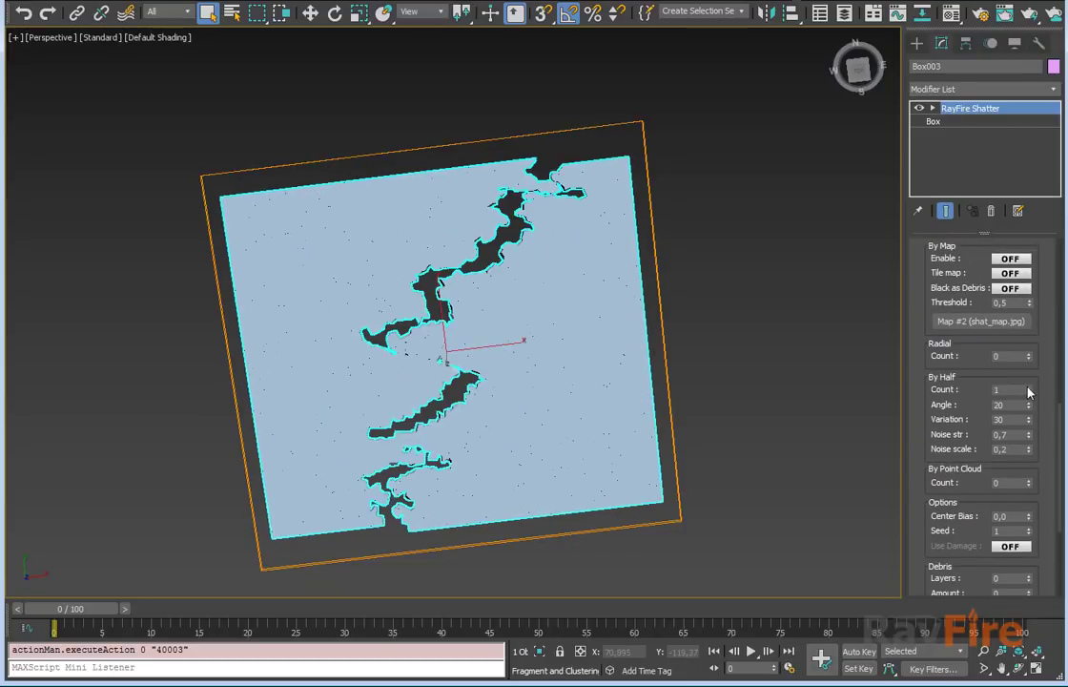
pyautogui.keyDown('alt'); pyautogui.moveTo(709, 387); pyautogui.dragTo(506, 339, button='middle'); pyautogui.keyUp('alt')
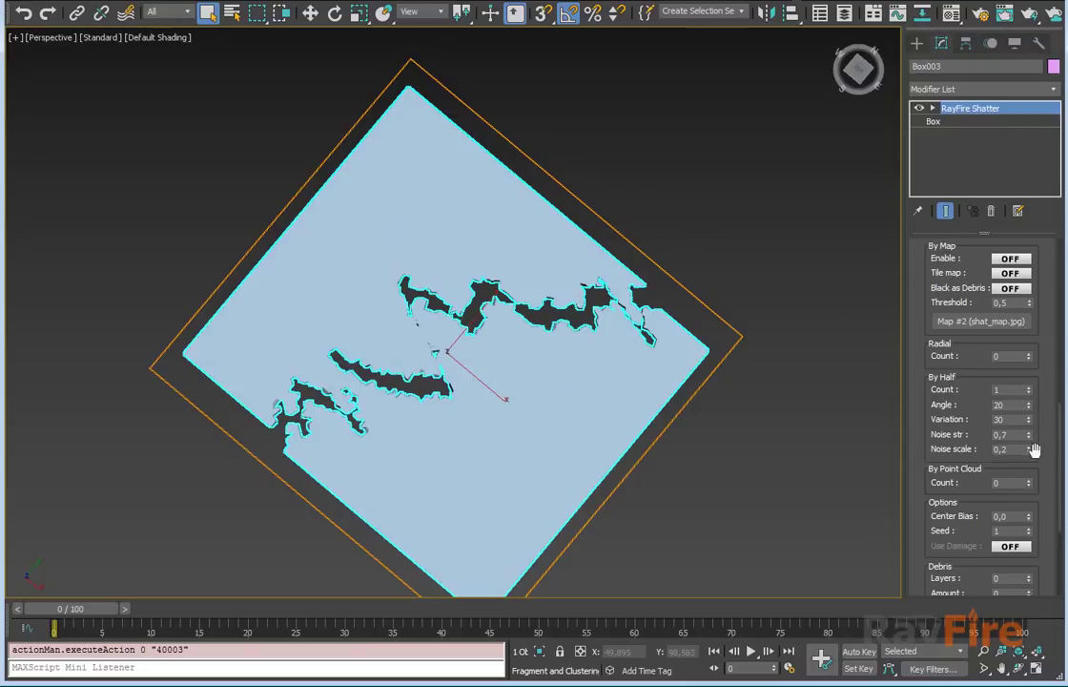
# Step: Set the By Half noise strength to 0,43 and its noise scale to 0,64
pyautogui.moveTo(1029, 438); pyautogui.dragTo(1031, 453)
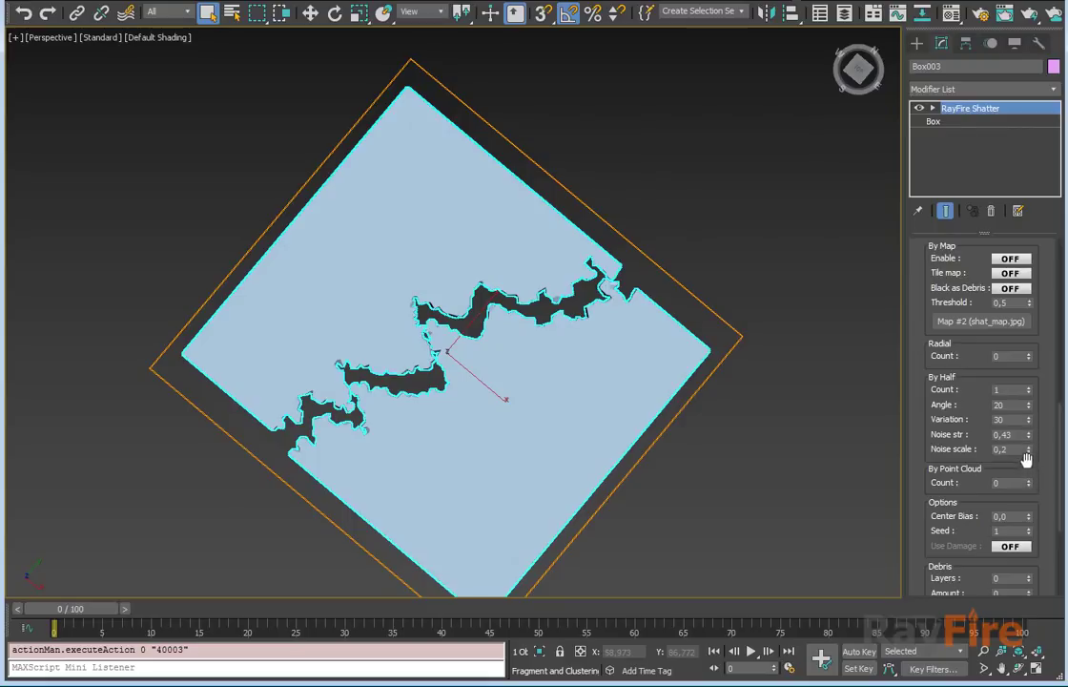
pyautogui.moveTo(1028, 449); pyautogui.dragTo(1032, 412)
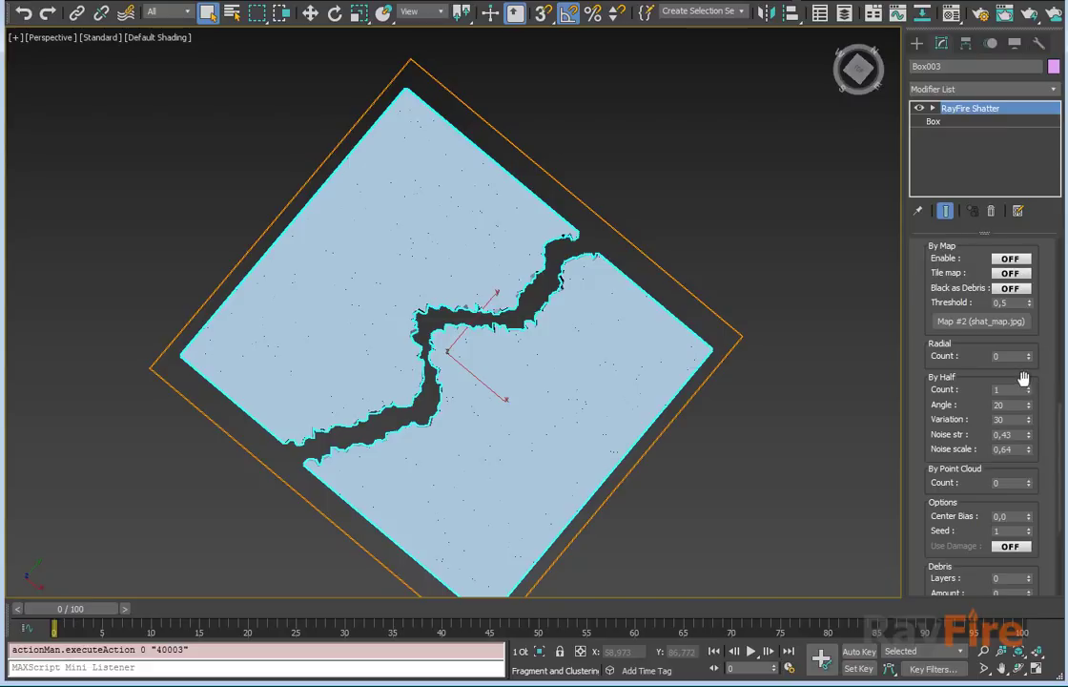
# Step: Raise the By Half cluster count to 11
pyautogui.click(1028, 388)
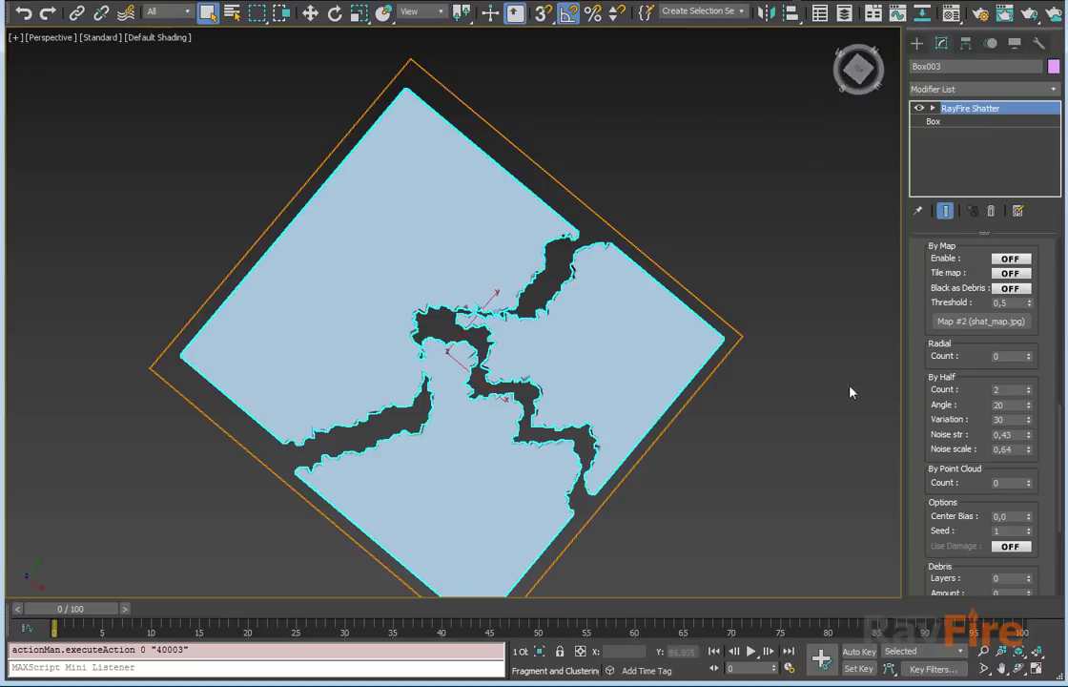
pyautogui.click(1029, 388)
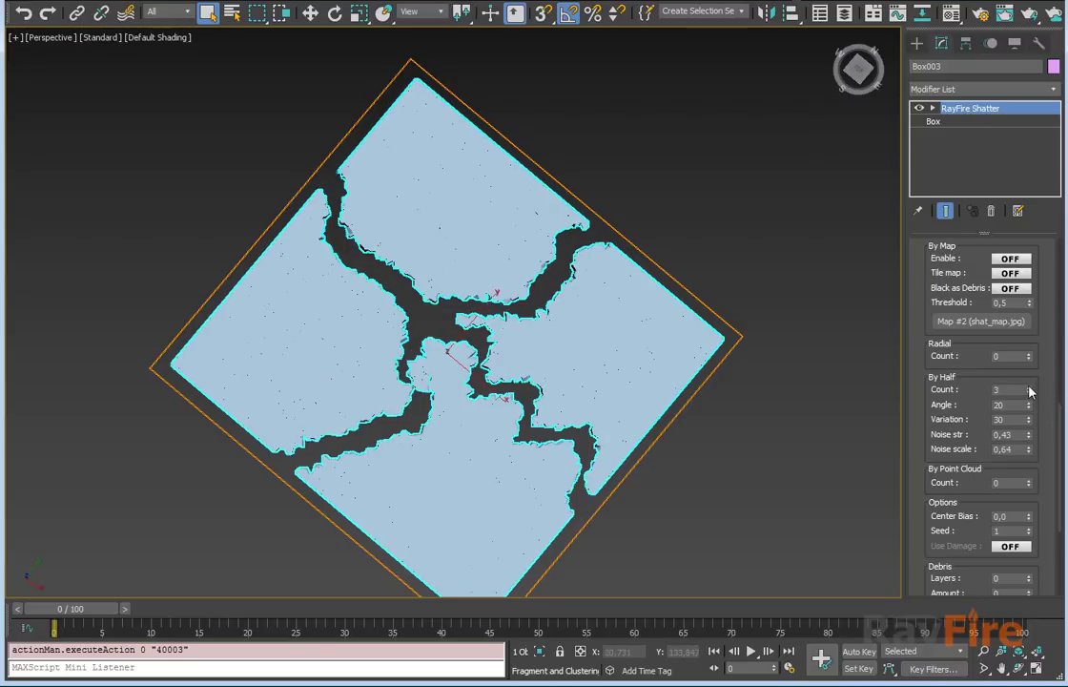
pyautogui.click(1029, 389)
pyautogui.click(1028, 388)
pyautogui.click(1028, 388)
pyautogui.click(1029, 389)
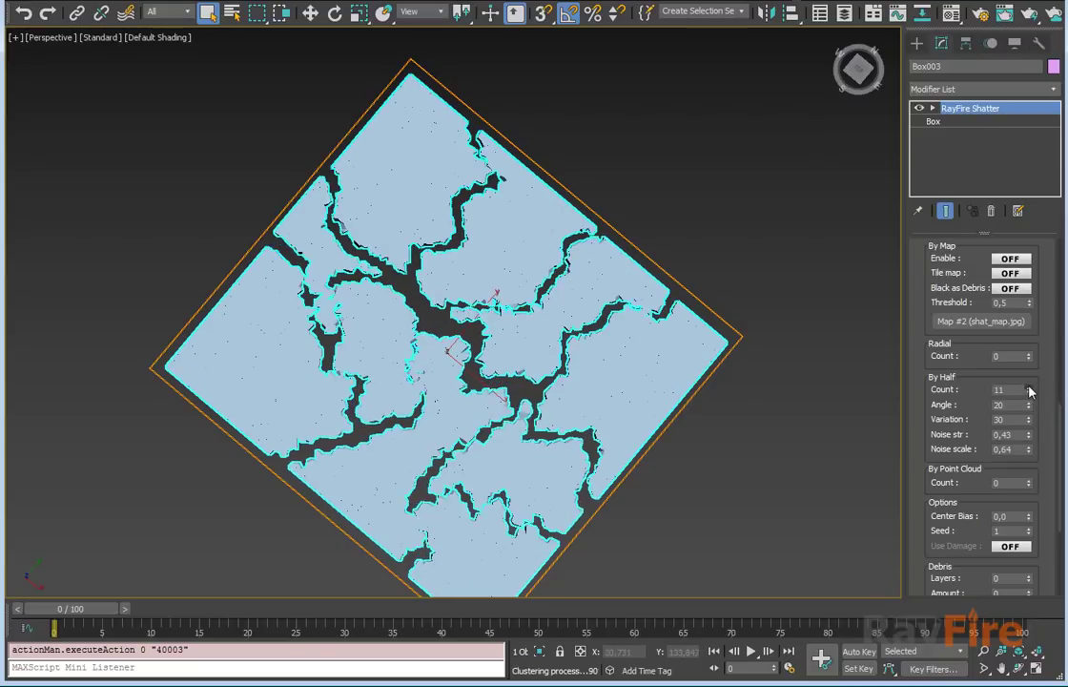
# Step: Raise the By Half cluster count to 16
pyautogui.click(1029, 388)
pyautogui.click(1029, 388)
pyautogui.click(1029, 388)
pyautogui.click(1029, 388)
pyautogui.click(1029, 388)
pyautogui.click(1029, 388)
pyautogui.keyDown('alt'); pyautogui.moveTo(558, 324); pyautogui.dragTo(617, 301, button='middle'); pyautogui.keyUp('alt')
pyautogui.click(1029, 392)
# Step: Reset the By Half cluster count to 0 and raise the By Point Cloud count to 102
pyautogui.rightClick(1029, 396)
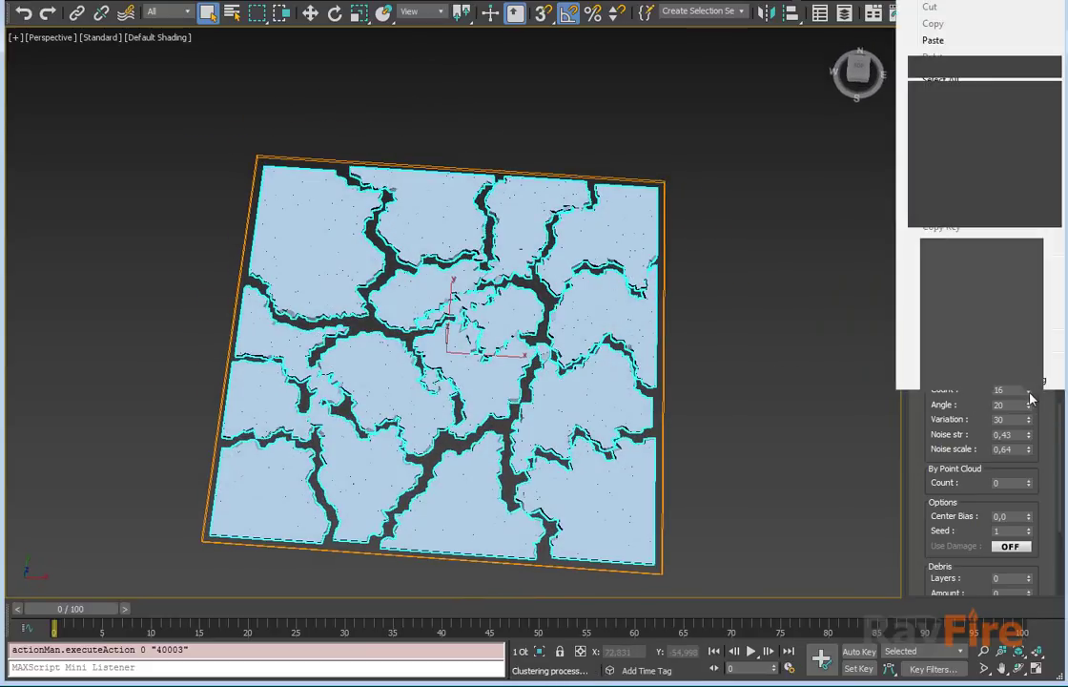
pyautogui.rightClick(1028, 393)
pyautogui.moveTo(945, 481); pyautogui.dragTo(946, 414)
pyautogui.moveTo(1029, 416); pyautogui.dragTo(1028, 414)
pyautogui.click(1028, 412)
pyautogui.click(1029, 412)
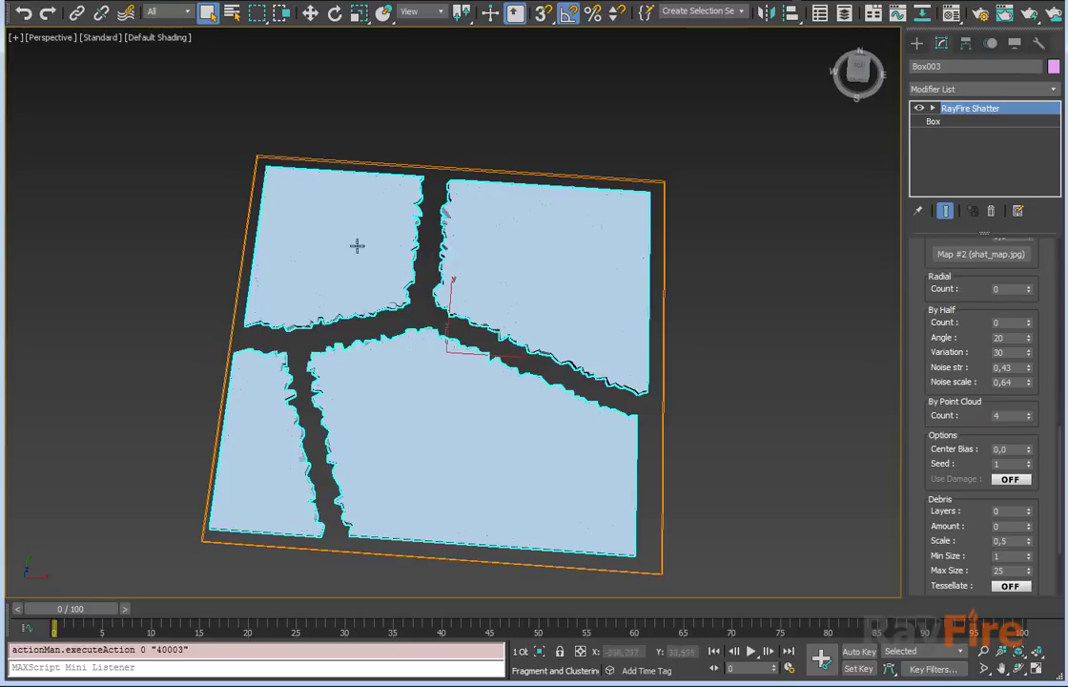
pyautogui.moveTo(1029, 417); pyautogui.dragTo(1025, 326)
pyautogui.keyDown('alt'); pyautogui.moveTo(408, 329); pyautogui.dragTo(489, 310, button='middle'); pyautogui.keyUp('alt')
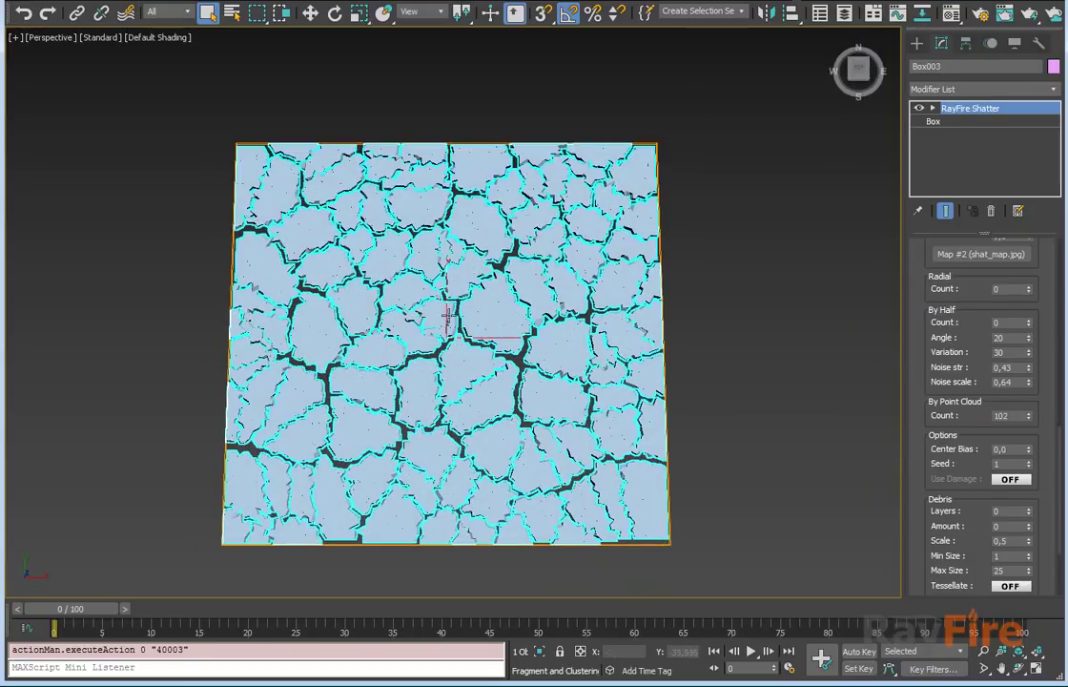
# Step: Reset the By Point Cloud count to 0 and set the By Half cluster count to 1
pyautogui.moveTo(926, 420); pyautogui.dragTo(938, 375)
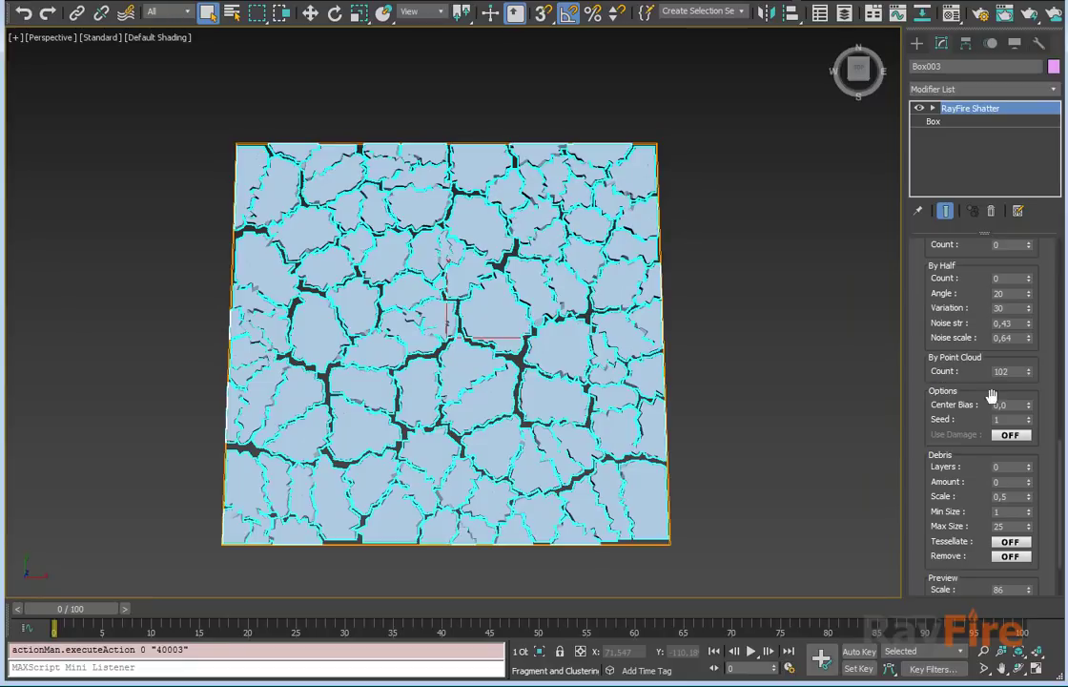
pyautogui.moveTo(1030, 374); pyautogui.dragTo(1046, 491)
pyautogui.rightClick(1030, 490)
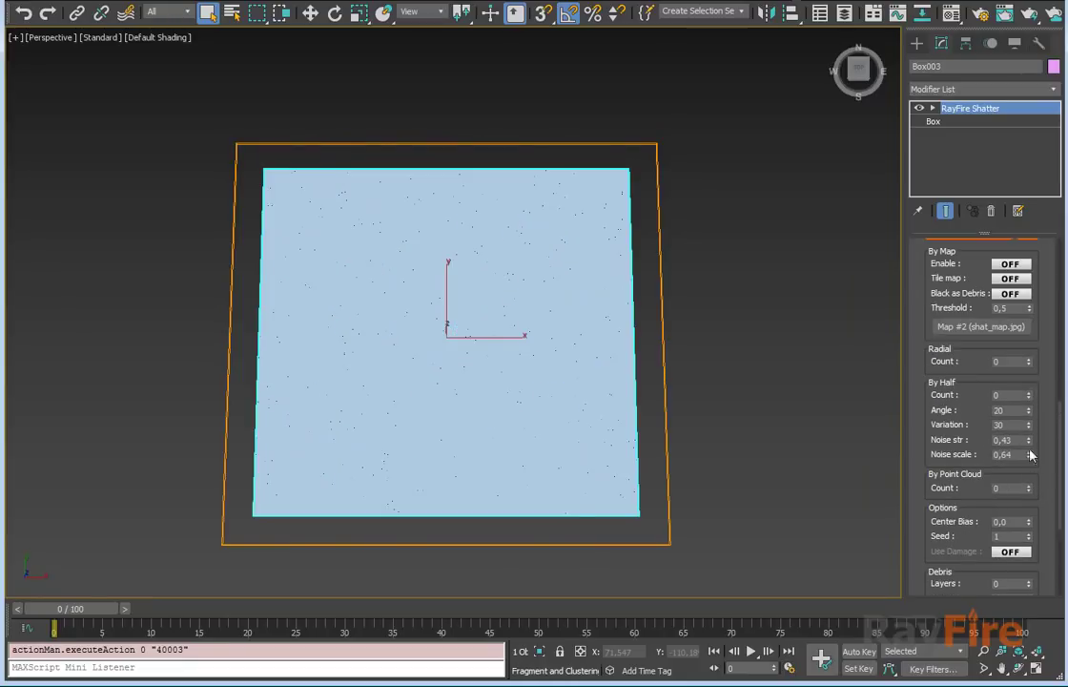
pyautogui.click(1030, 393)
pyautogui.click(1029, 393)
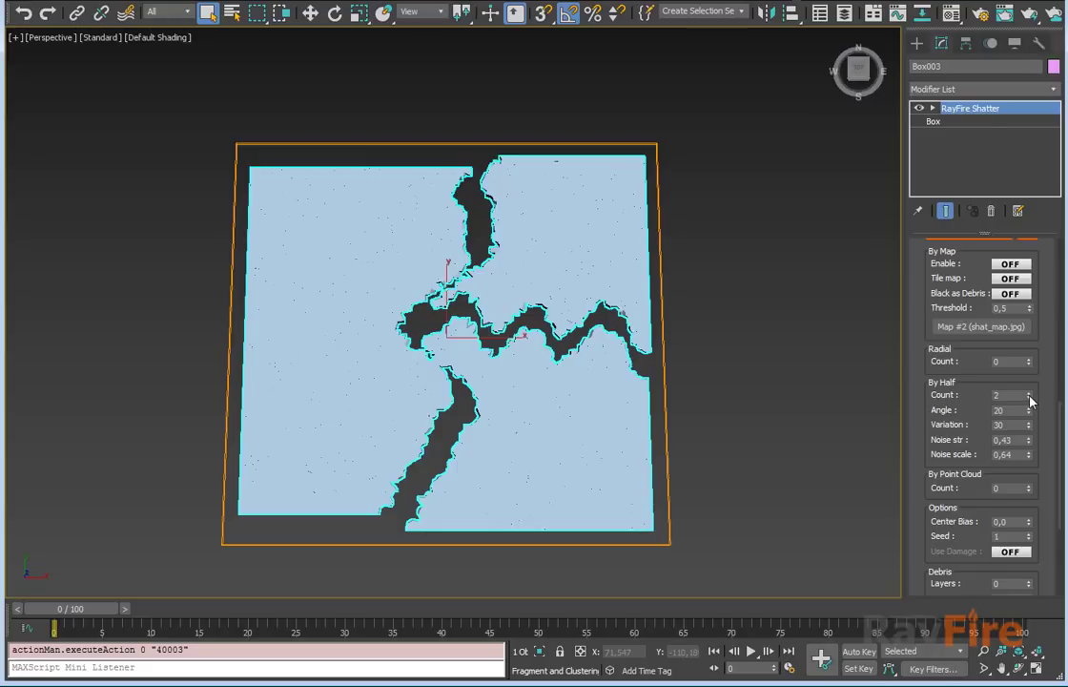
pyautogui.click(1030, 398)
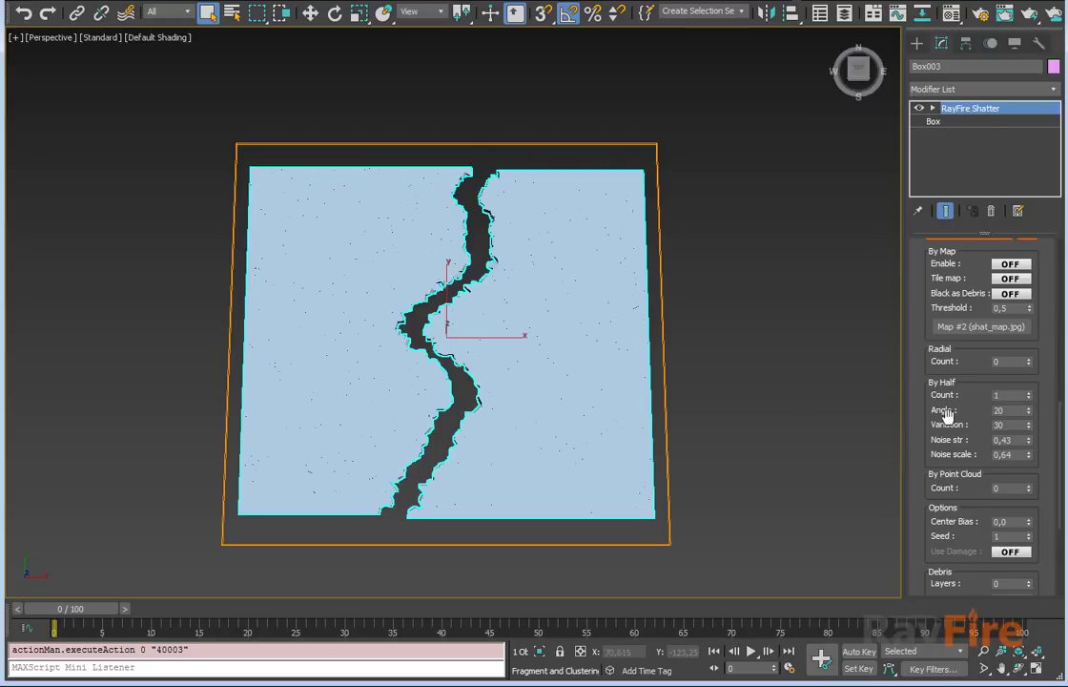
# Step: Set the Debris layers to 1 to add debris clusters along the crack between the two halves
pyautogui.scroll(-5, 950, 431)
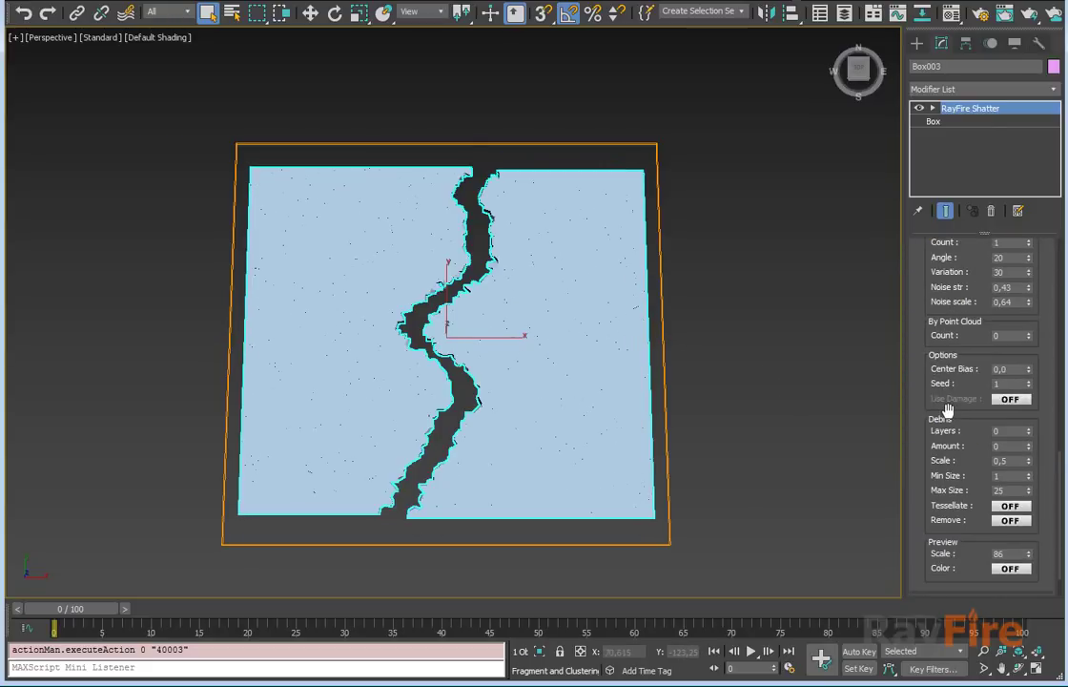
pyautogui.scroll(-1, 939, 434)
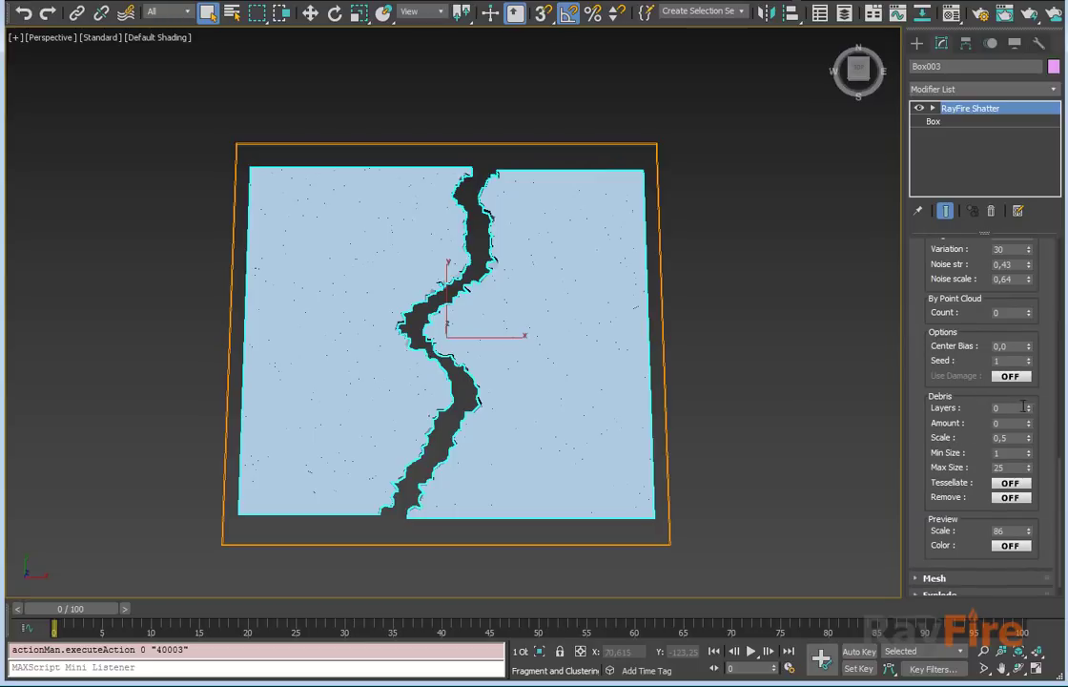
pyautogui.scroll(5, 555, 317)
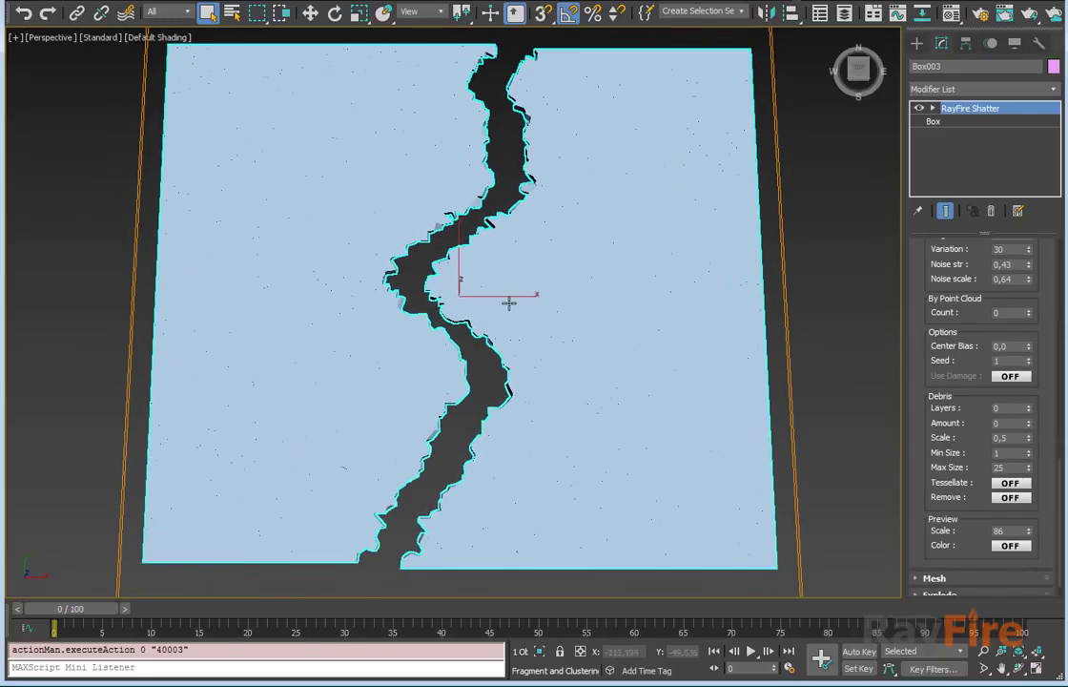
pyautogui.moveTo(509, 284); pyautogui.dragTo(505, 292, button='middle')
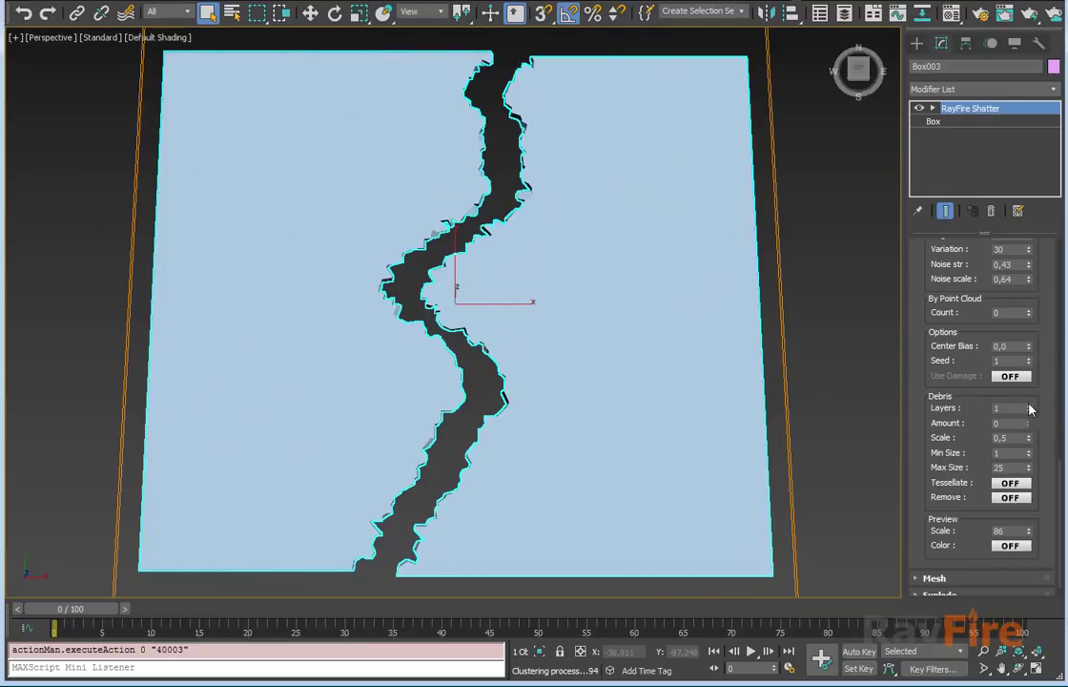
pyautogui.click(1030, 405)
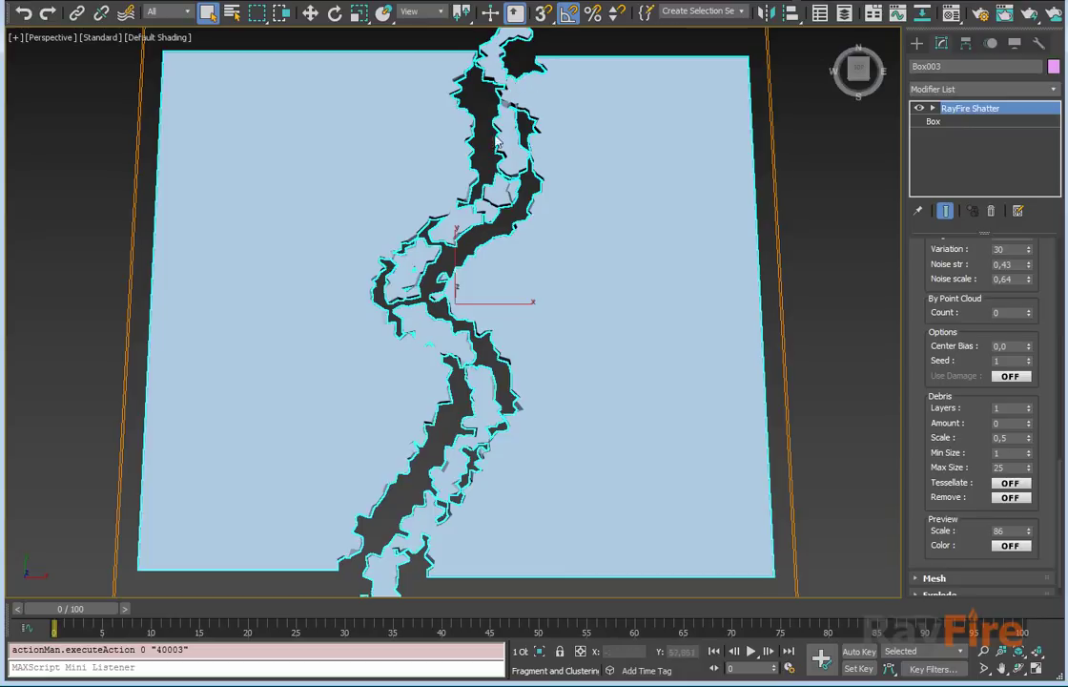
# Step: Try a Debris amount of 100 with 0 layers, and restore the amount to 0 and the layers to 1
pyautogui.click(1028, 411)
pyautogui.moveTo(1027, 425); pyautogui.dragTo(1043, 349)
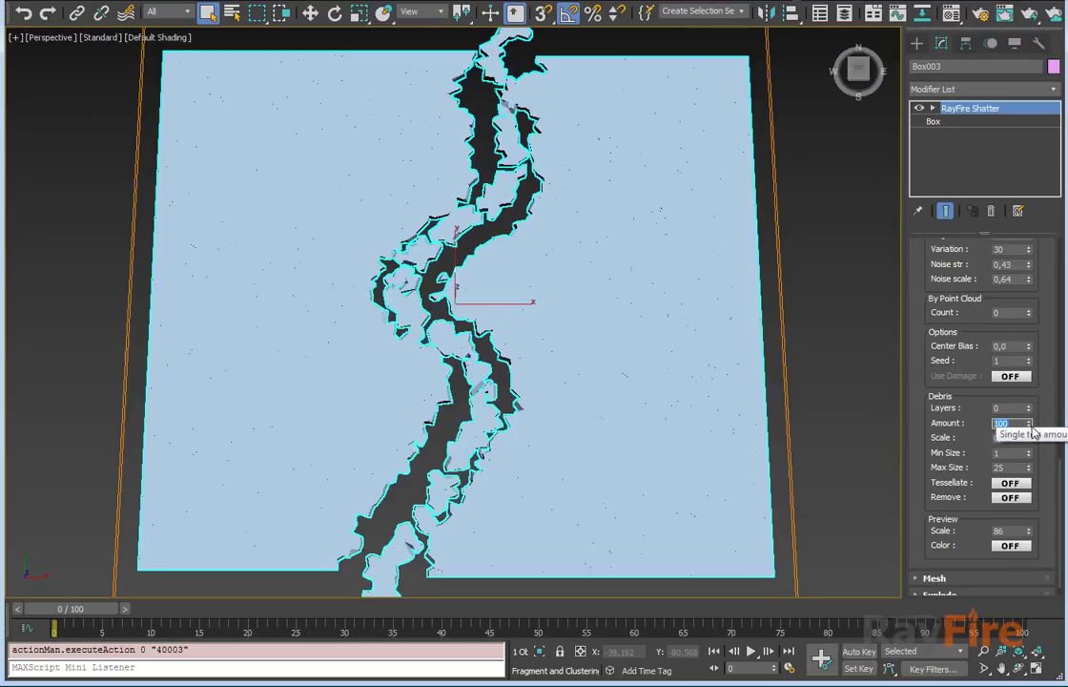
pyautogui.rightClick(1029, 425)
pyautogui.click(1027, 405)
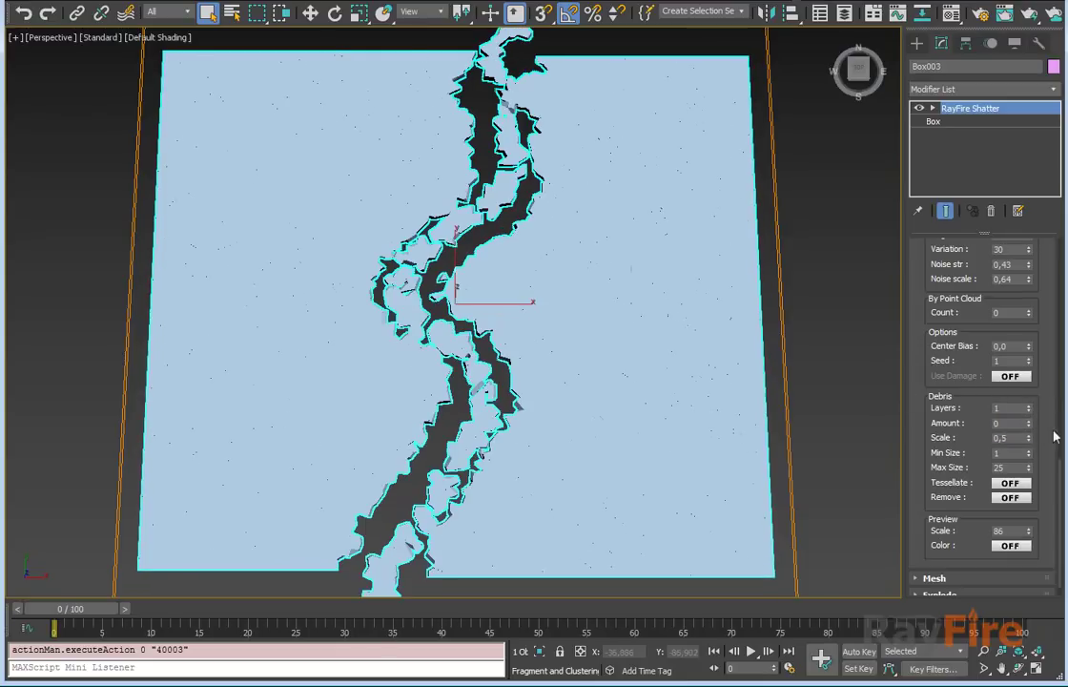
pyautogui.click(1031, 411)
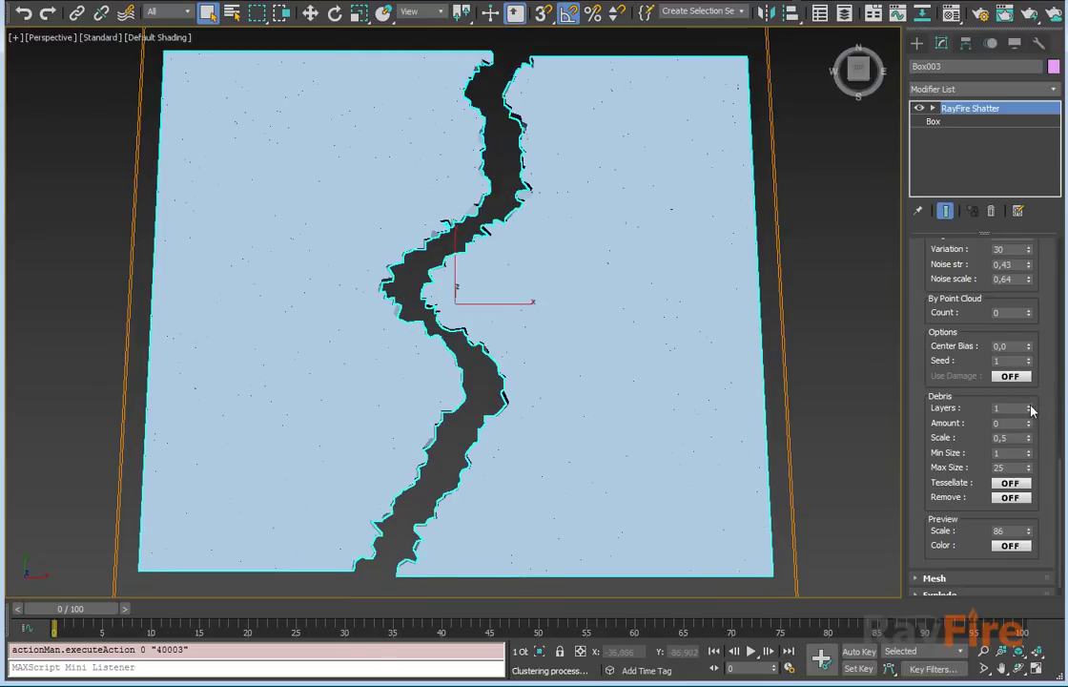
pyautogui.moveTo(1028, 423); pyautogui.dragTo(1015, 458)
# Step: Try 7 Debris layers along the crack, and return the layers to 1
pyautogui.click(1029, 406)
pyautogui.click(1029, 405)
pyautogui.click(1029, 405)
pyautogui.click(1028, 405)
pyautogui.click(1029, 405)
pyautogui.click(1029, 405)
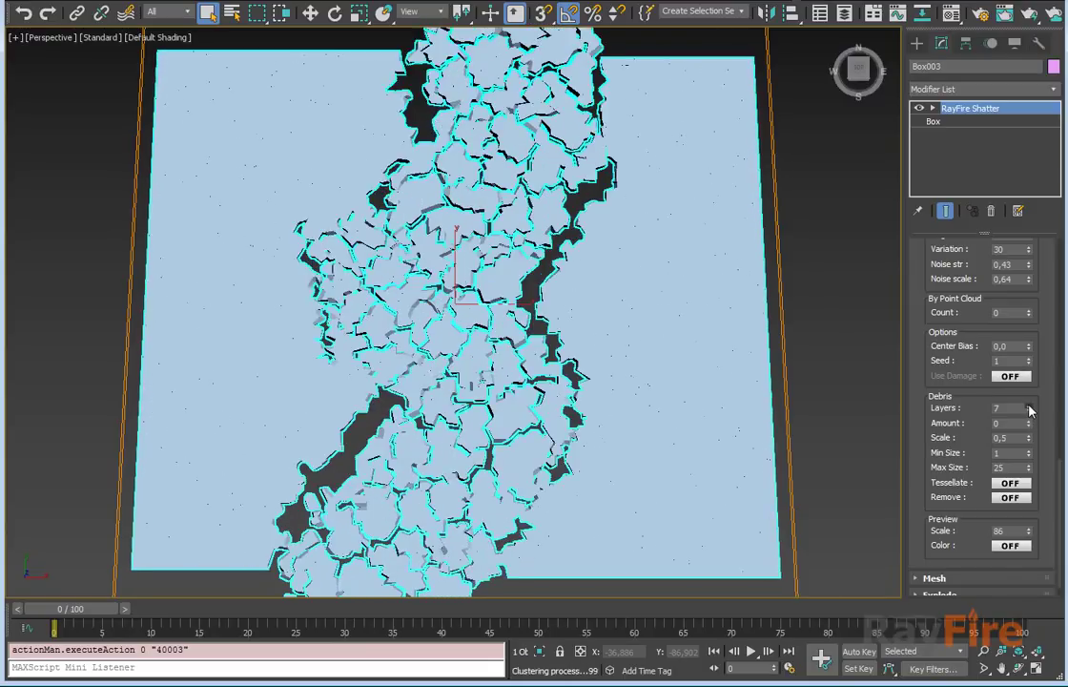
pyautogui.rightClick(1029, 408)
pyautogui.click(1029, 405)
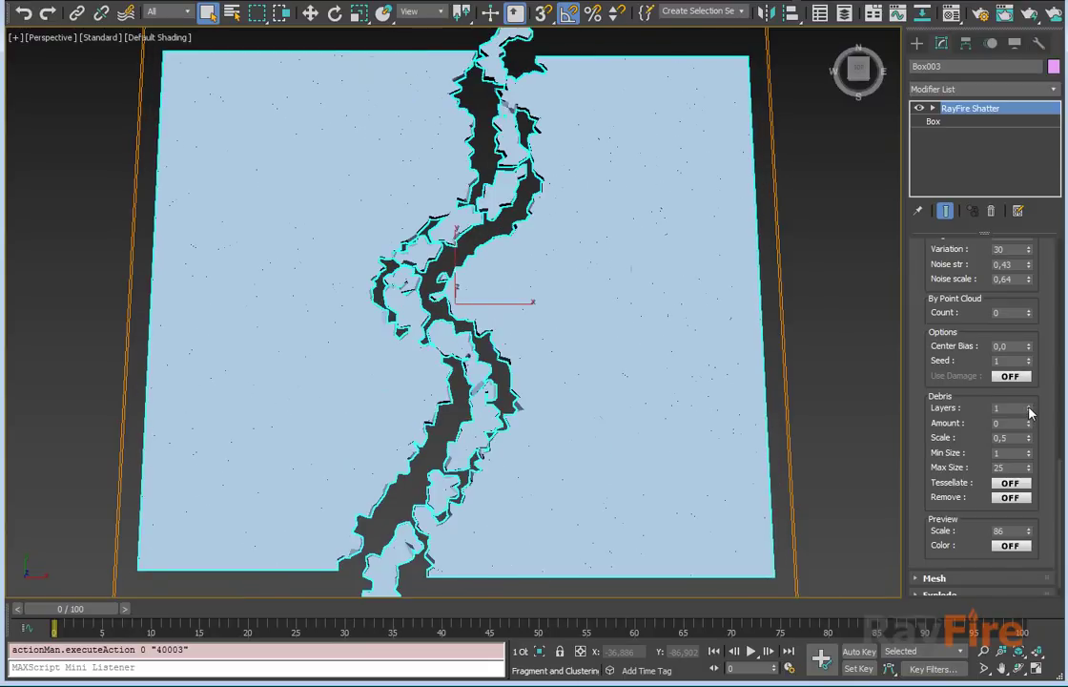
# Step: Display edged faces in the viewport and examine the debris clusters along the crack up close
pyautogui.keyDown('alt'); pyautogui.moveTo(519, 273); pyautogui.dragTo(420, 323, button='middle'); pyautogui.keyUp('alt')
pyautogui.scroll(4, 526, 341)
pyautogui.moveTo(525, 336); pyautogui.dragTo(531, 363, button='middle')
pyautogui.press('F4')
pyautogui.keyDown('alt'); pyautogui.moveTo(486, 305); pyautogui.dragTo(477, 247, button='middle'); pyautogui.keyUp('alt')
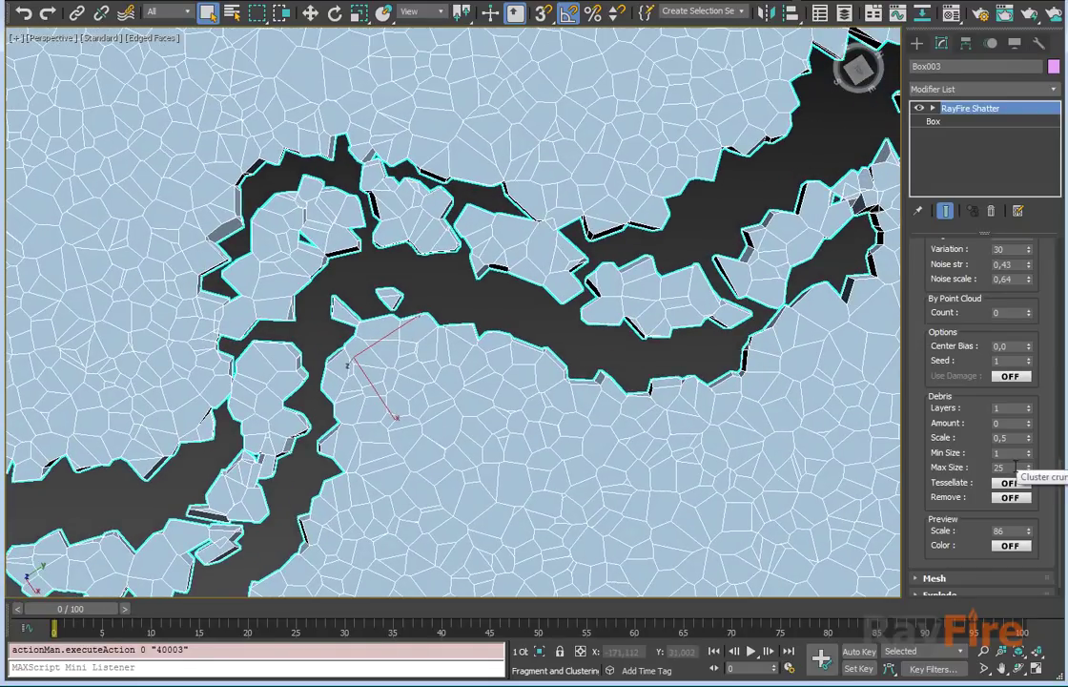
pyautogui.keyDown('alt'); pyautogui.moveTo(420, 324); pyautogui.dragTo(567, 360, button='middle'); pyautogui.keyUp('alt')
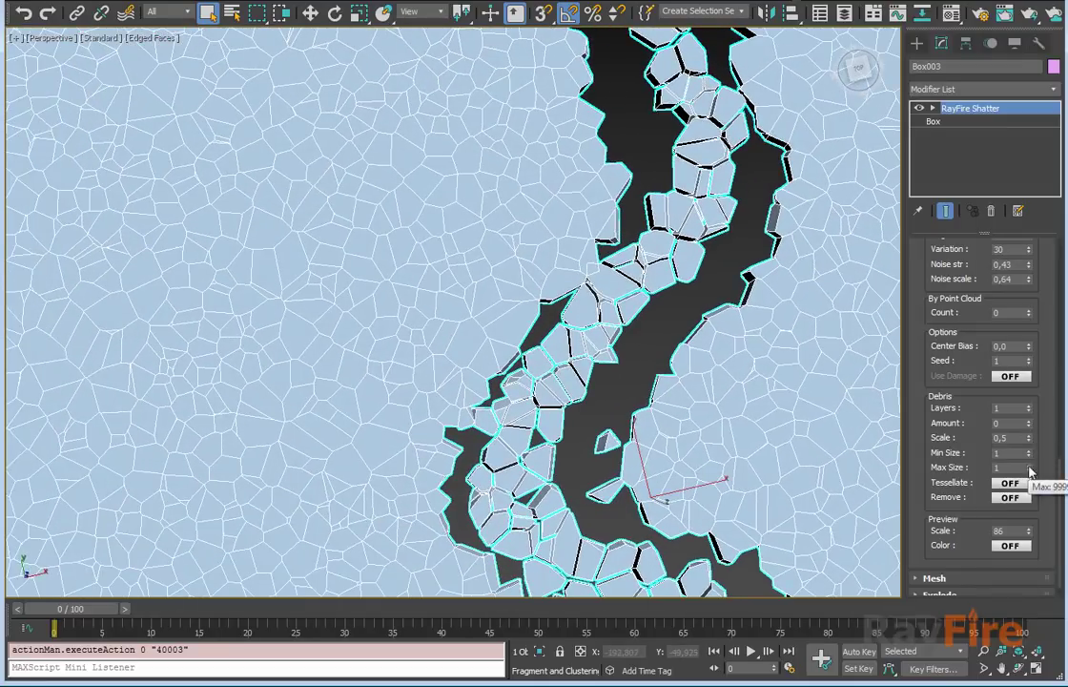
# Step: Set the Debris maximum size to 16 and inspect the debris clusters along the whole crack
pyautogui.click(1027, 465)
pyautogui.click(1028, 464)
pyautogui.click(1028, 465)
pyautogui.click(1028, 464)
pyautogui.click(1028, 465)
pyautogui.click(1028, 464)
pyautogui.click(1028, 464)
pyautogui.click(1028, 464)
pyautogui.click(1028, 464)
pyautogui.click(1028, 464)
pyautogui.click(1028, 464)
pyautogui.click(1028, 464)
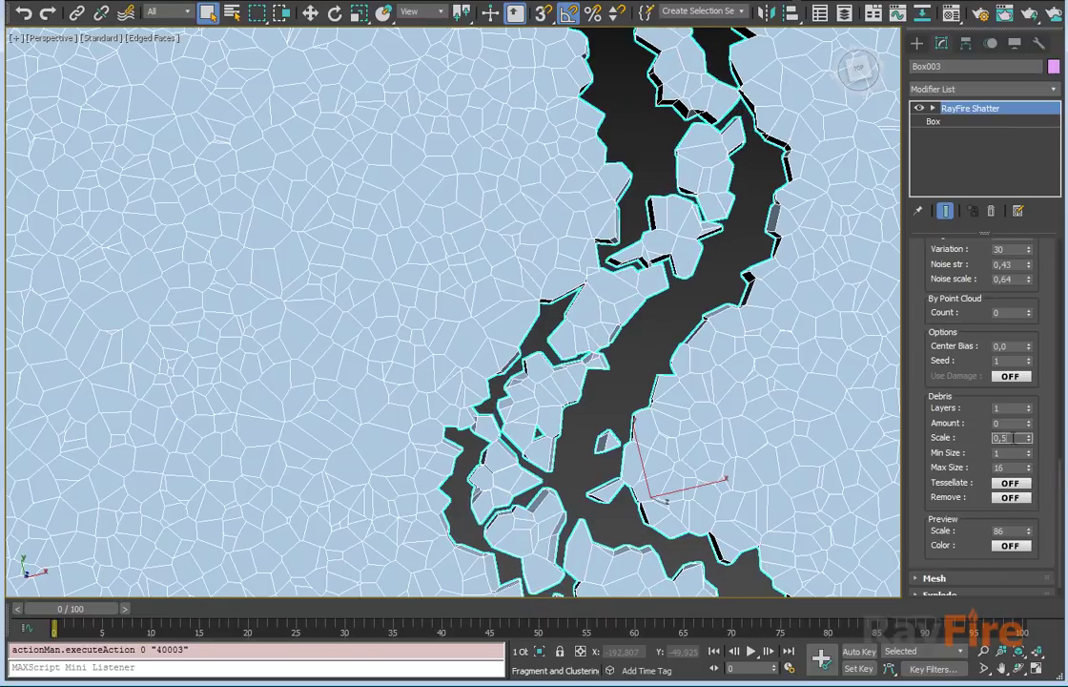
pyautogui.moveTo(721, 354); pyautogui.dragTo(644, 369, button='middle')
pyautogui.scroll(-3, 617, 310)
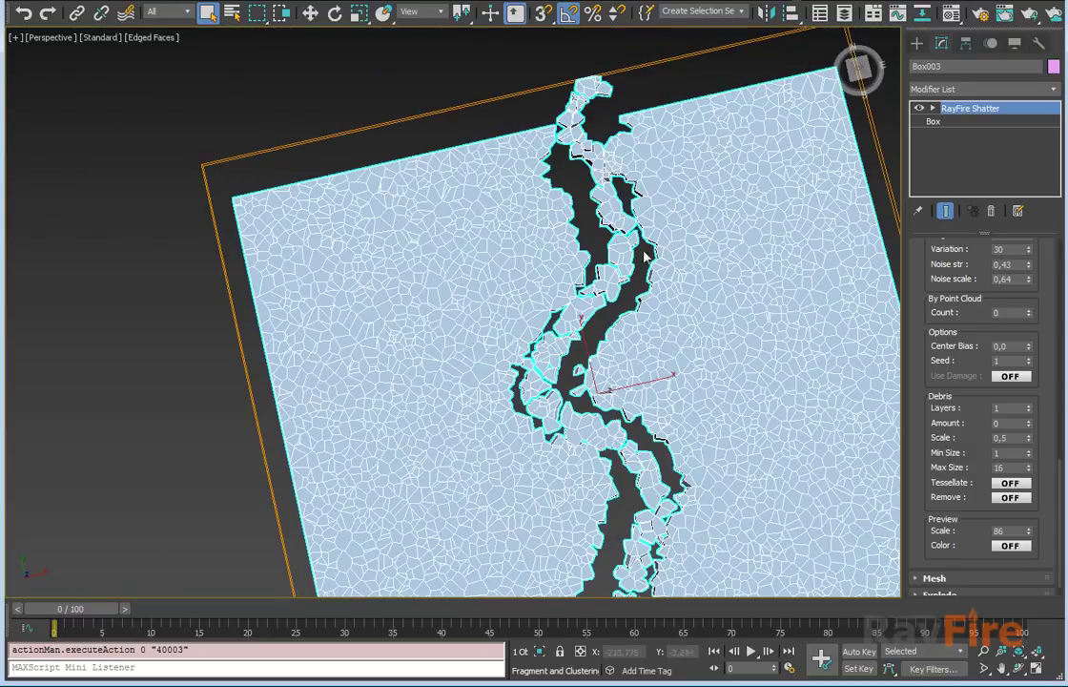
pyautogui.keyDown('alt'); pyautogui.moveTo(604, 290); pyautogui.dragTo(593, 253, button='middle'); pyautogui.keyUp('alt')
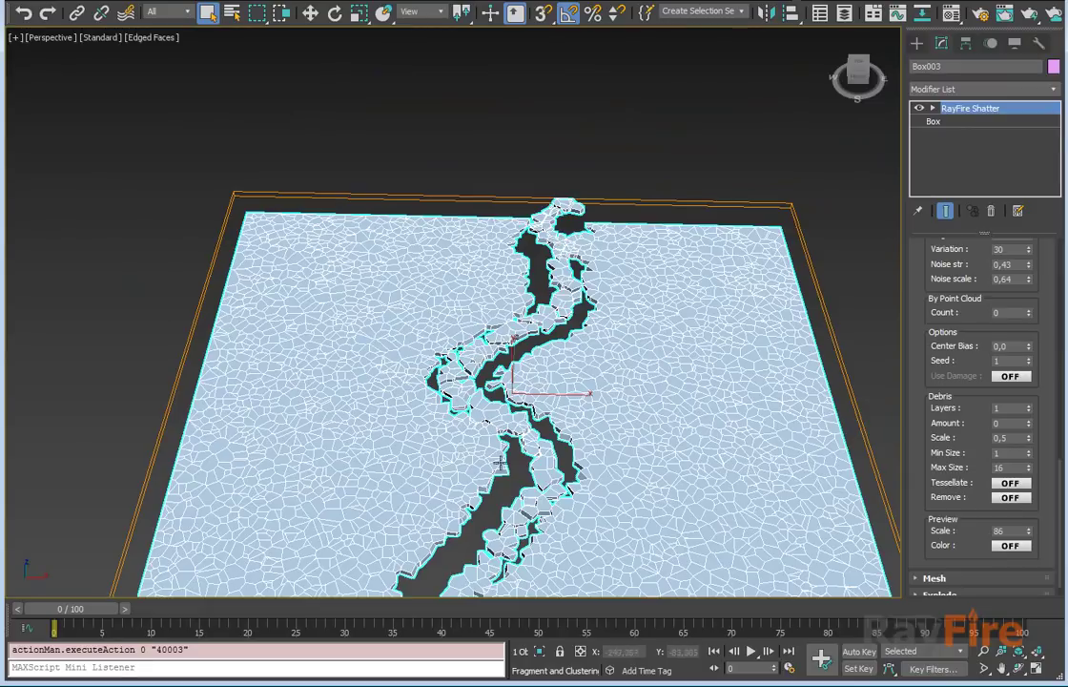
pyautogui.keyDown('alt'); pyautogui.moveTo(518, 474); pyautogui.dragTo(565, 376, button='middle'); pyautogui.keyUp('alt')
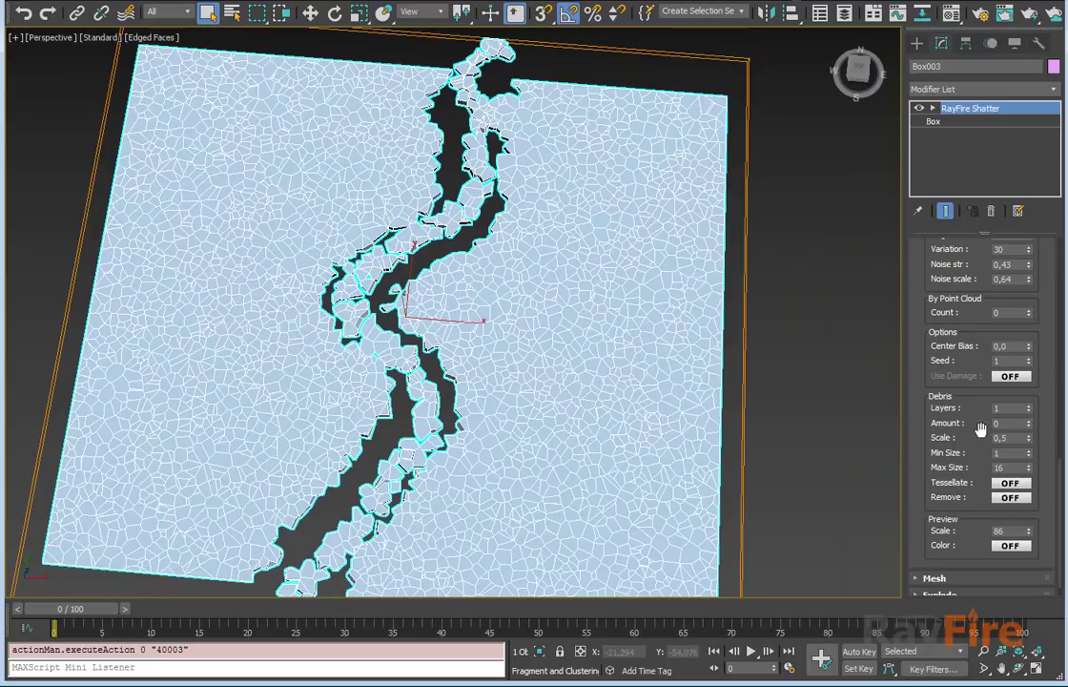
pyautogui.keyDown('alt'); pyautogui.moveTo(752, 353); pyautogui.dragTo(638, 248, button='middle'); pyautogui.keyUp('alt')
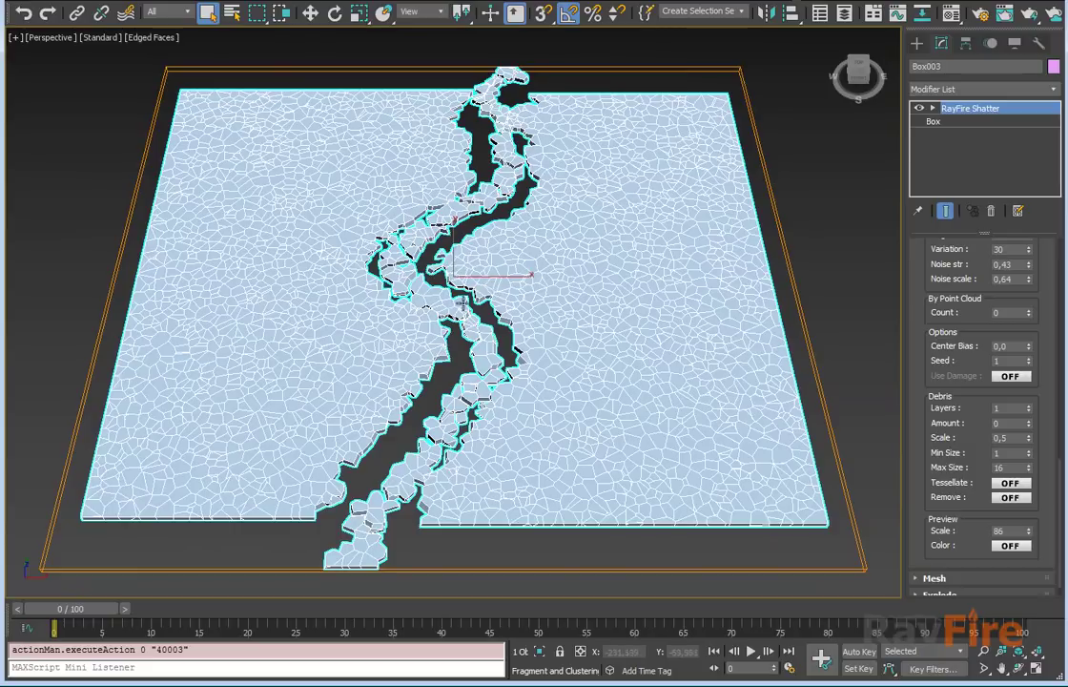